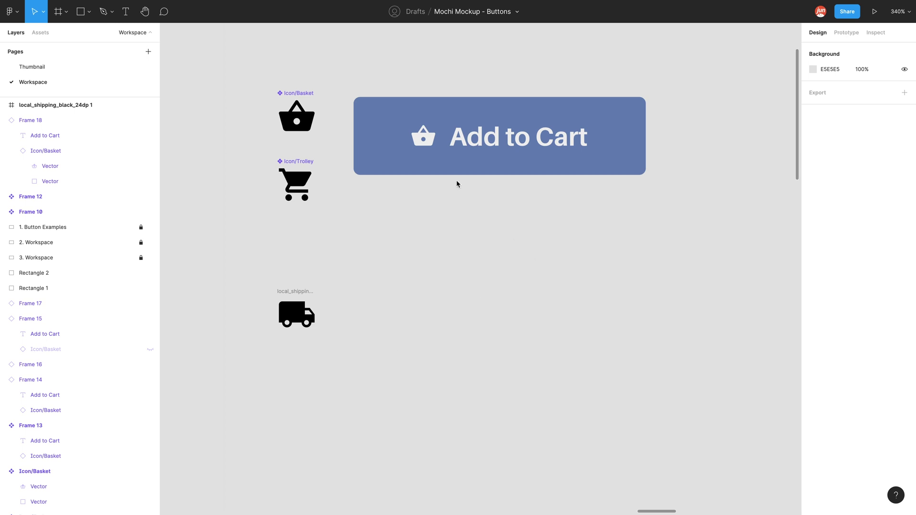
Step: Duplicate the Add to Cart button as Frame 19 directly below the original, then deselect
left_click(446, 173)
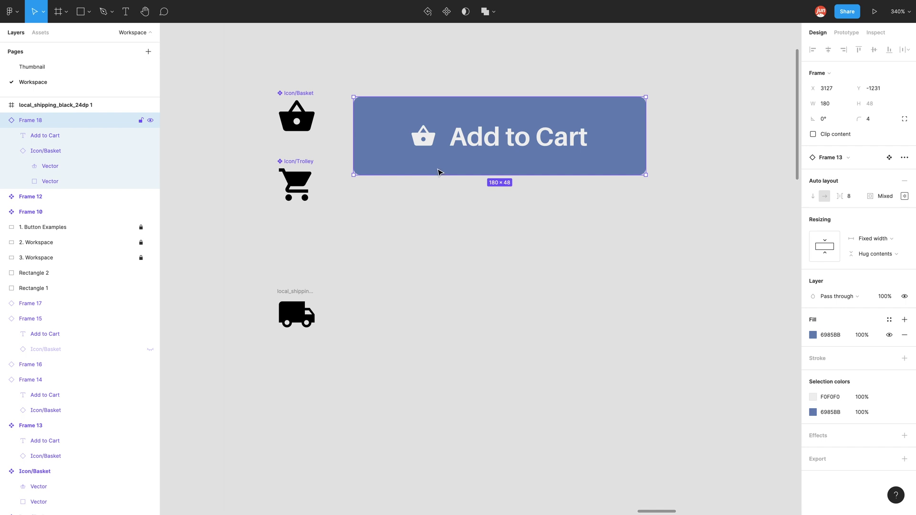
left_click_drag(436, 171, 437, 331)
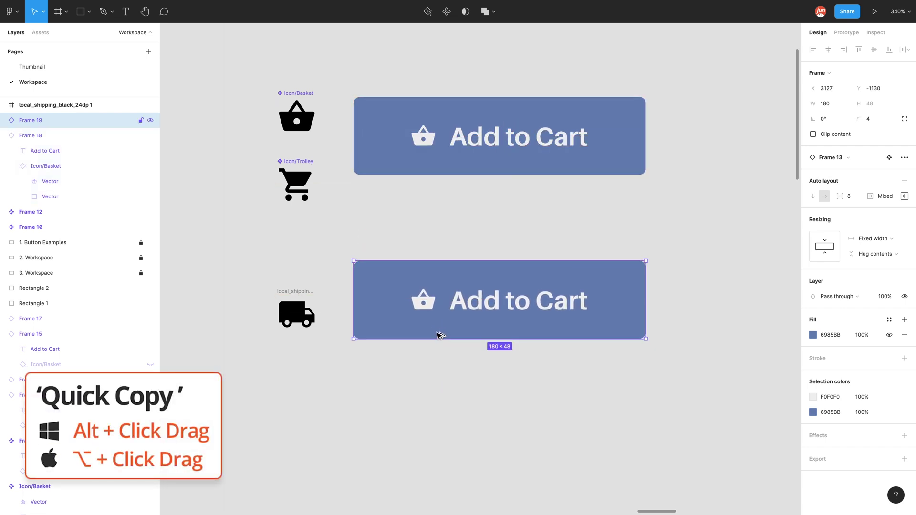
left_click(460, 235)
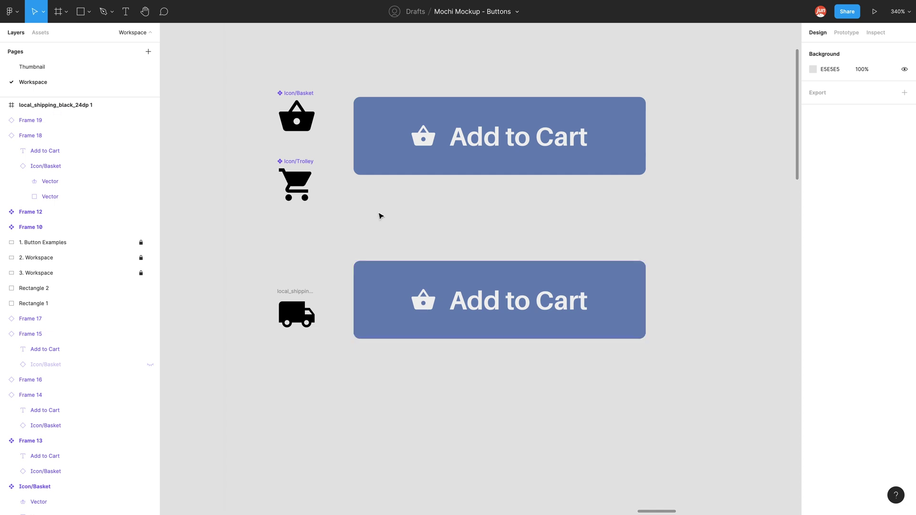
left_click(309, 164)
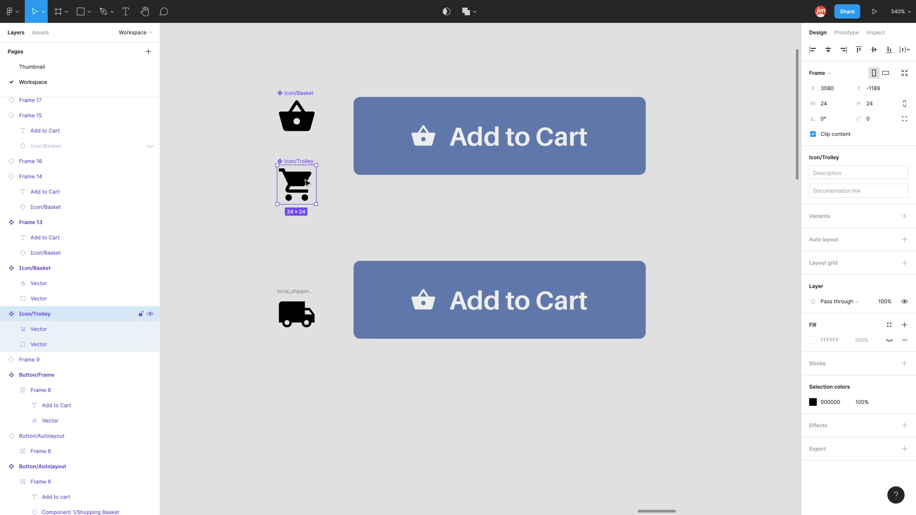
left_click(302, 131)
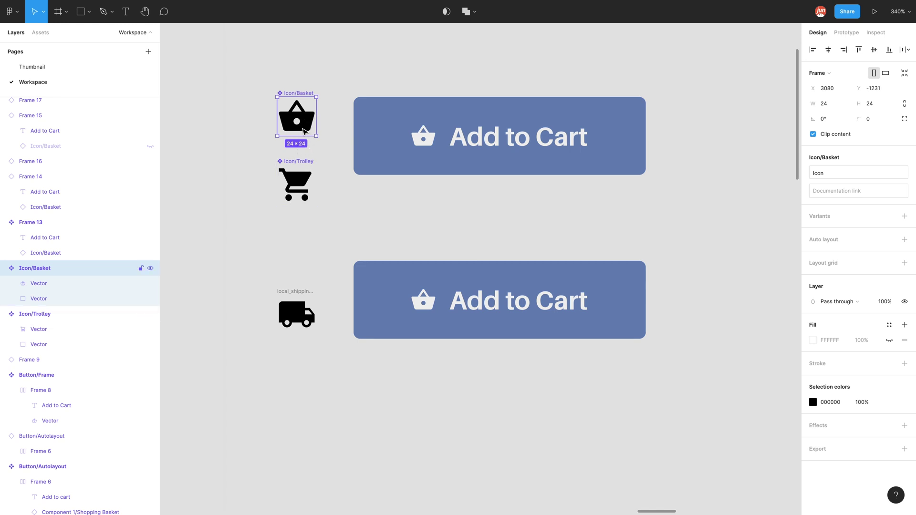
left_click(390, 216)
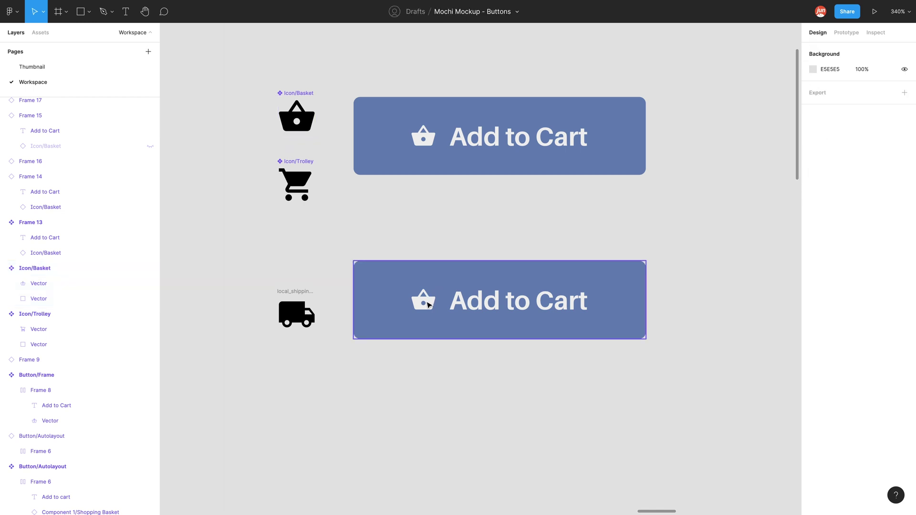
left_click(429, 304)
left_click(428, 304)
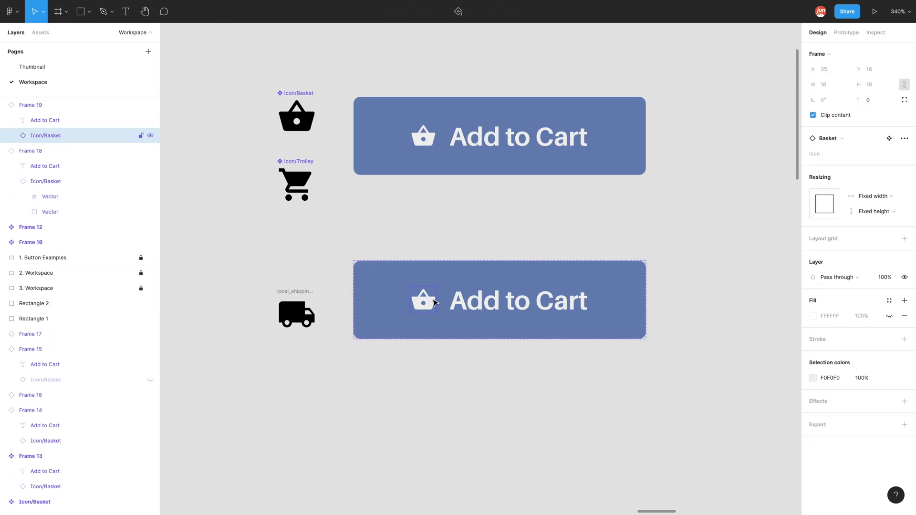
key("ctrl+shift+h")
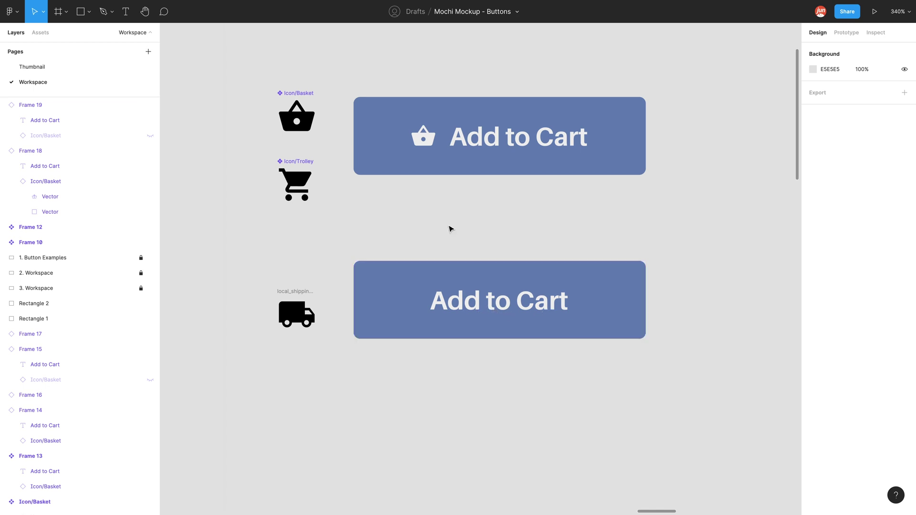
Step: Hide the Vector layer in Frame 19's Icon/Basket so the lower button shows only text
key("ctrl+z")
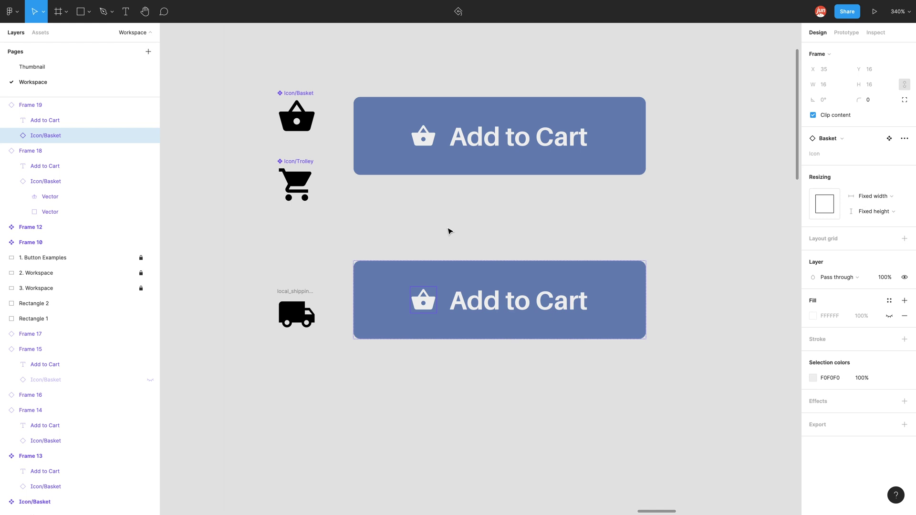
left_click(448, 231)
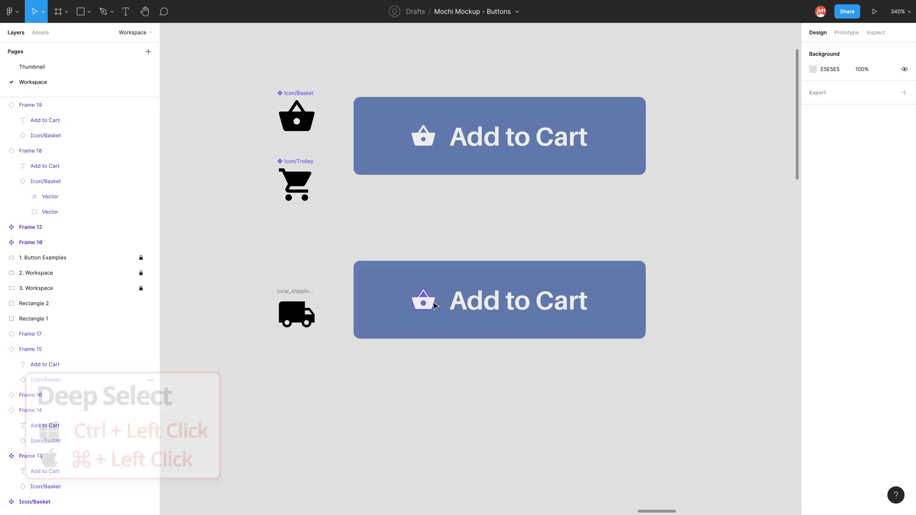
left_click(434, 305, "ctrl")
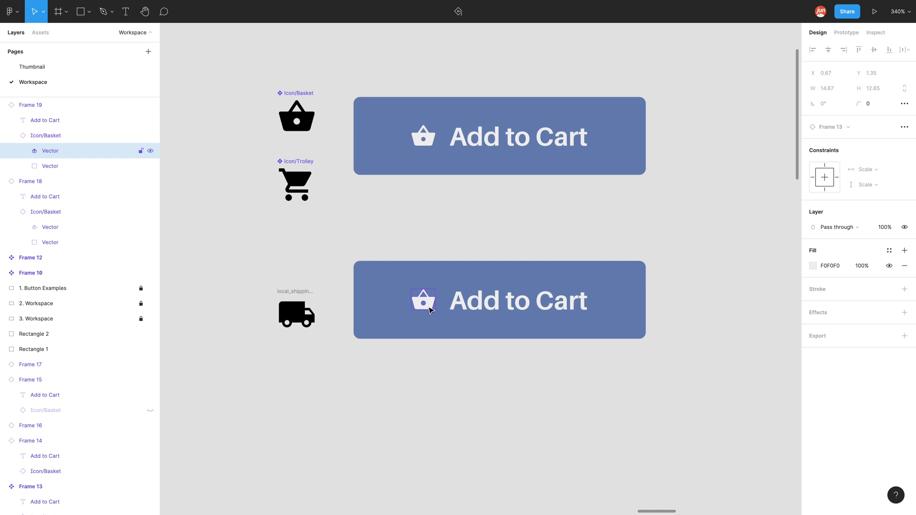
right_click(429, 307, "ctrl")
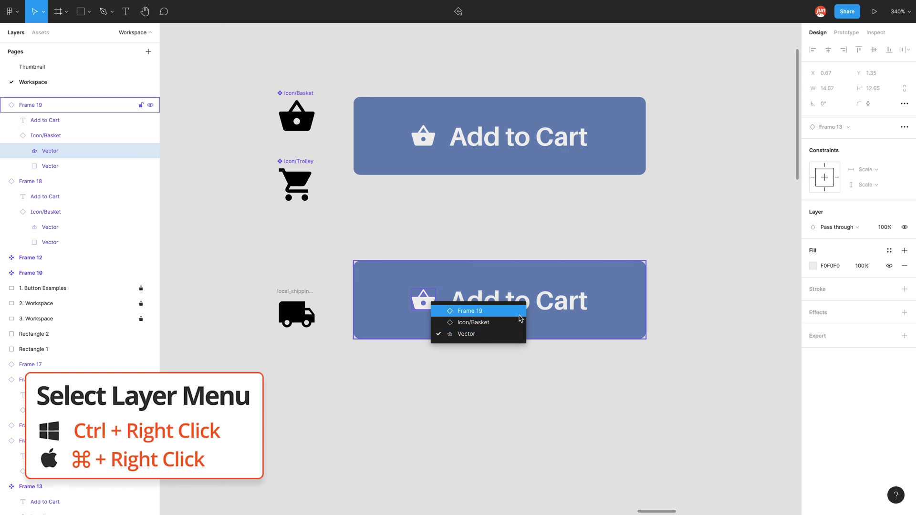
left_click(466, 334)
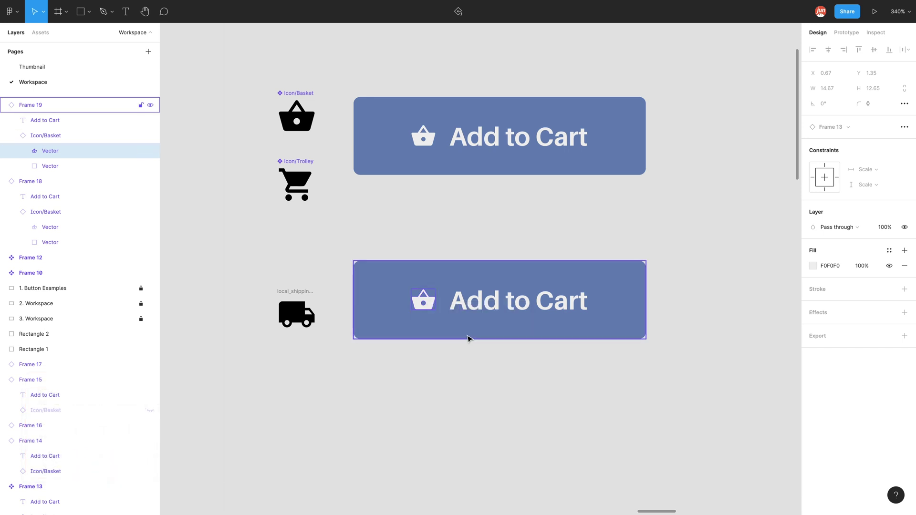
key("ctrl+shift+h")
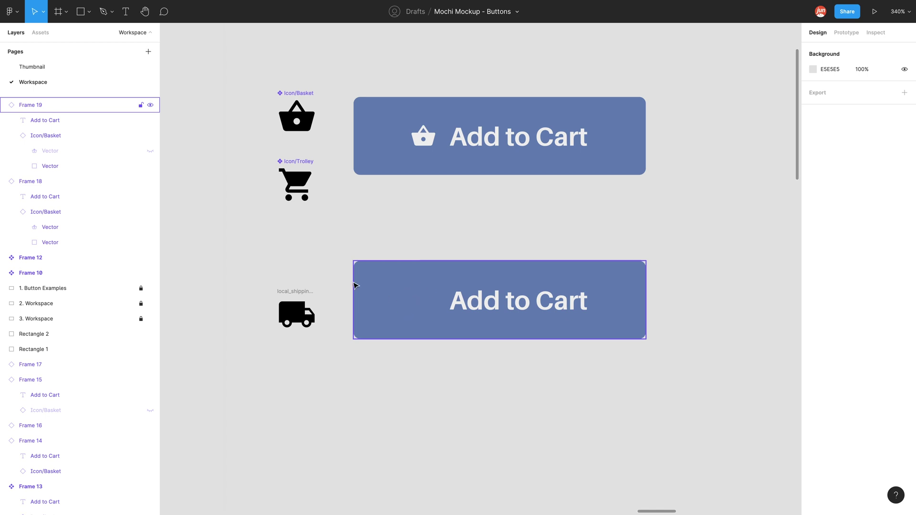
left_click(53, 104)
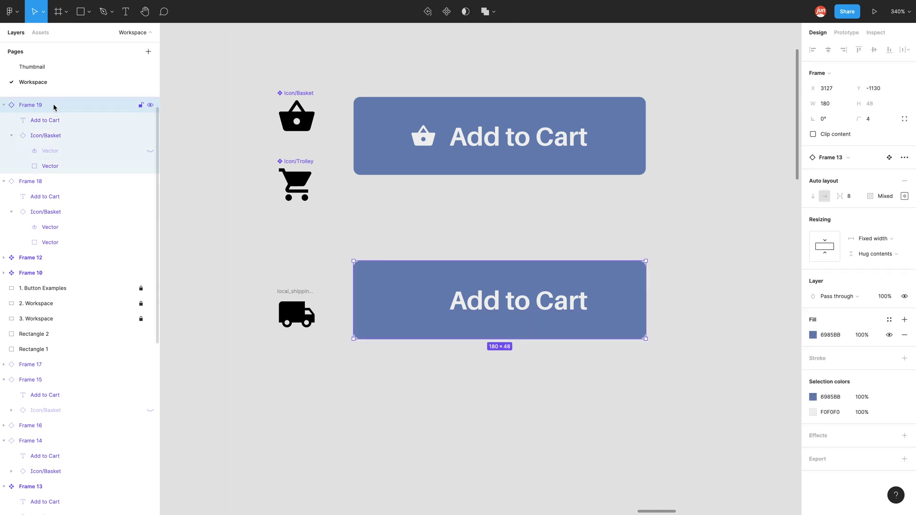
left_click(77, 137)
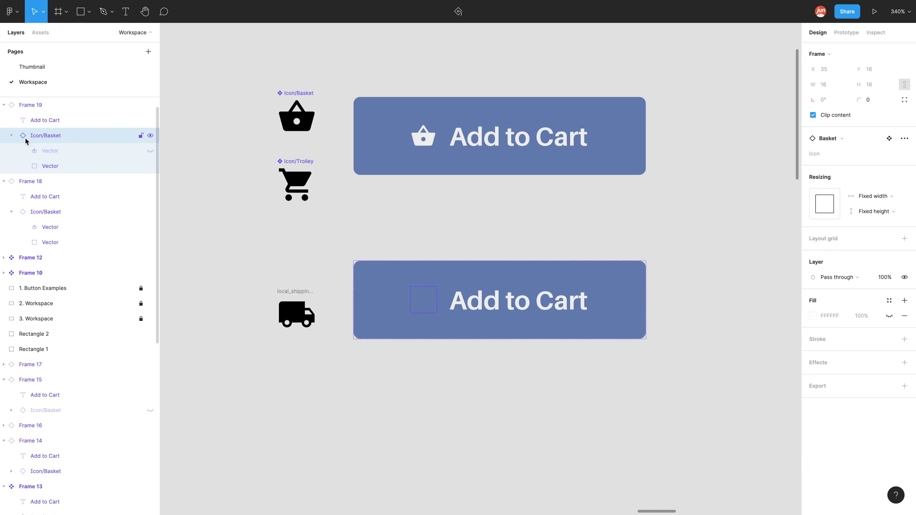
left_click(91, 152)
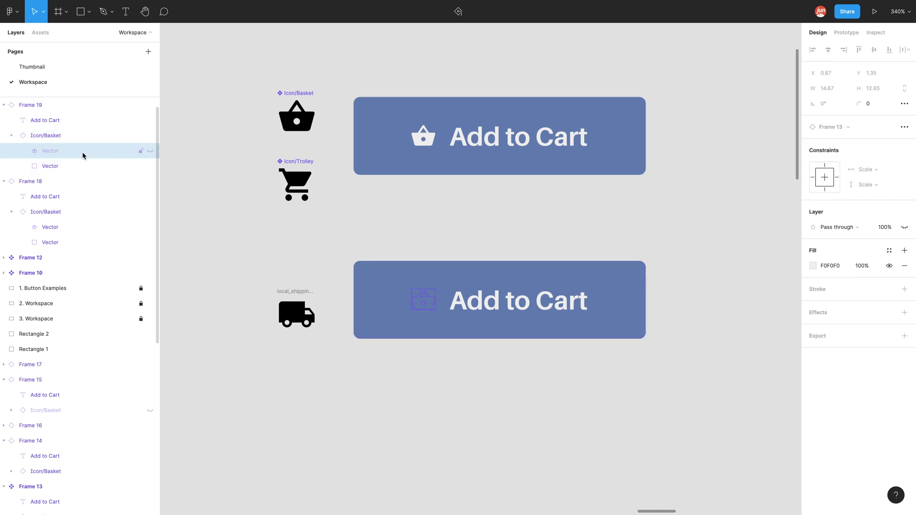
left_click(151, 153)
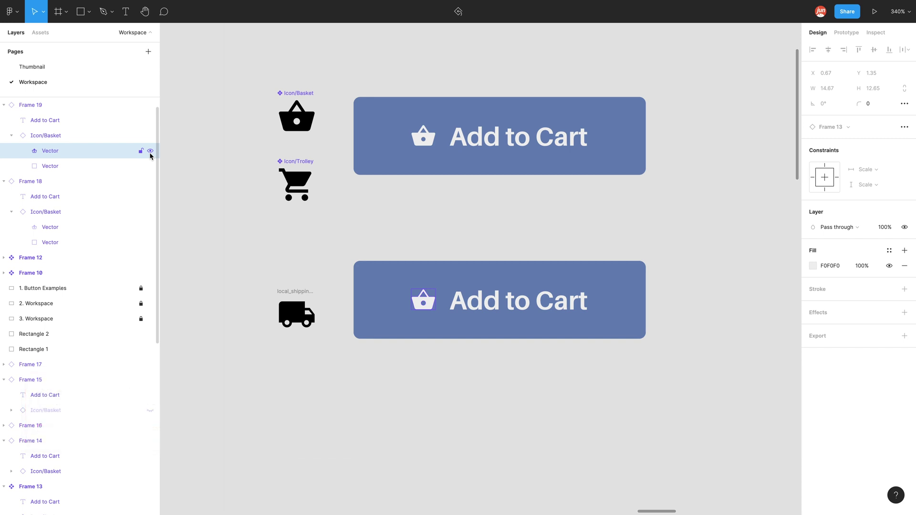
left_click(150, 151)
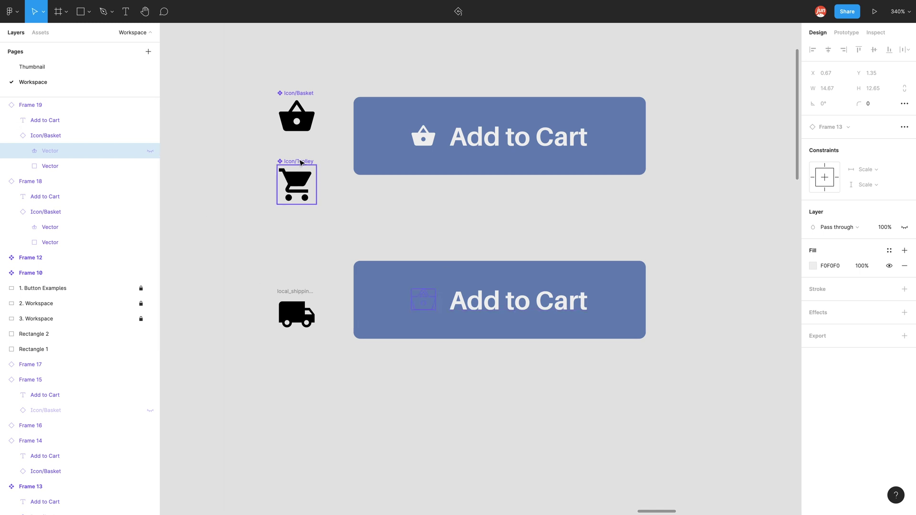
Step: Copy the Icon/Trolley between the buttons, colour it white like the button text, resize to 16×16
left_click_drag(301, 162, 434, 200)
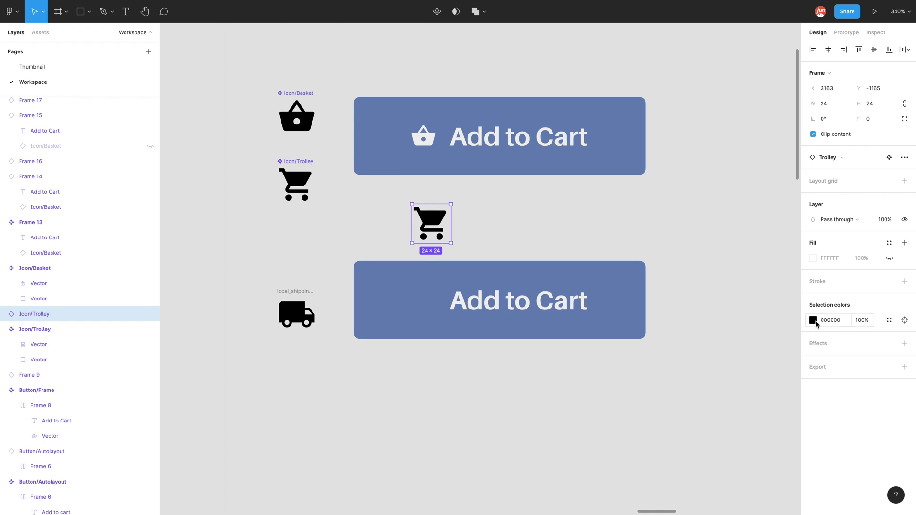
left_click(813, 321)
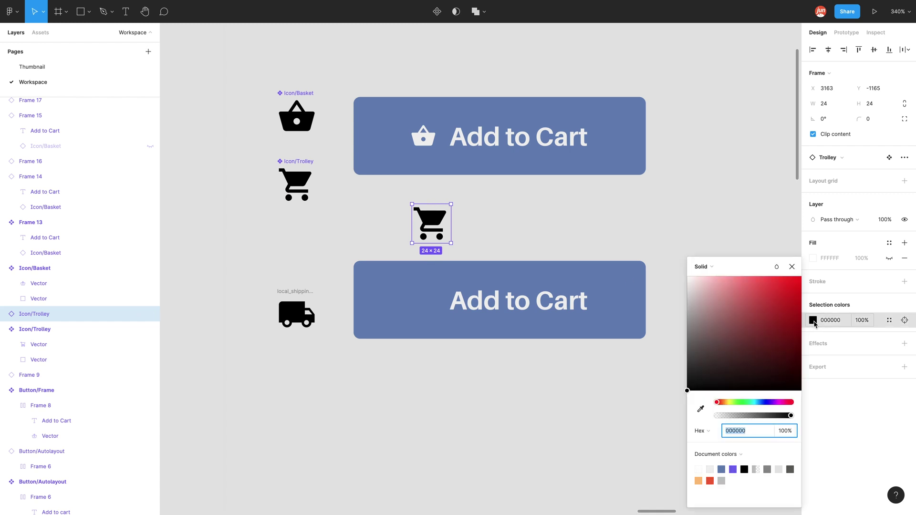
left_click(700, 409)
left_click(496, 296)
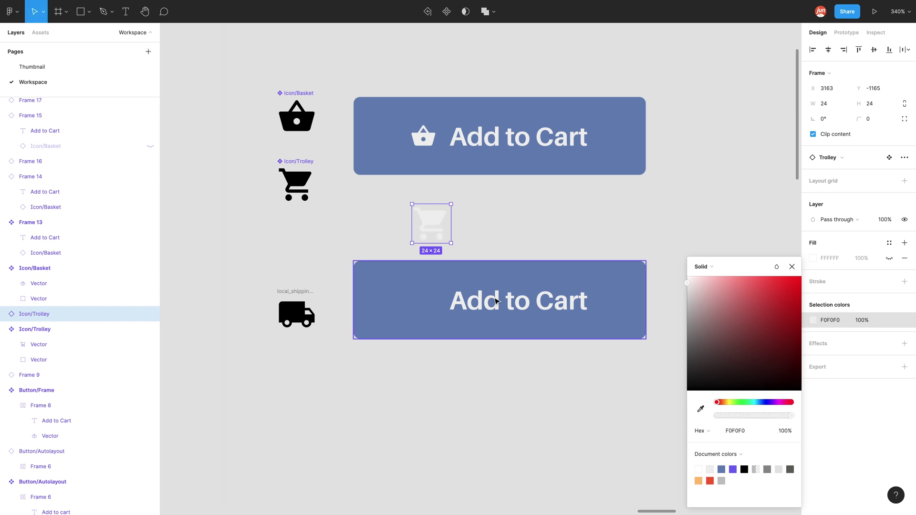
left_click(904, 103)
left_click(883, 106)
type("16")
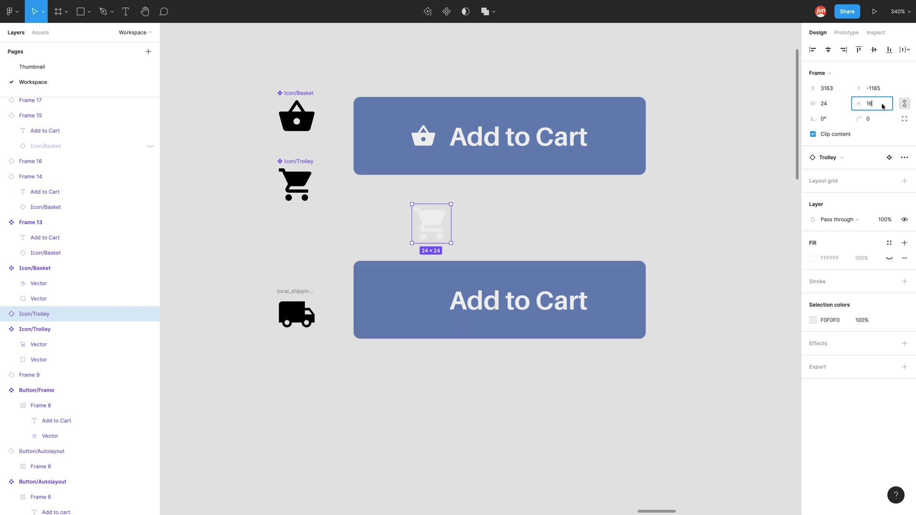
key("Return")
left_click(586, 220)
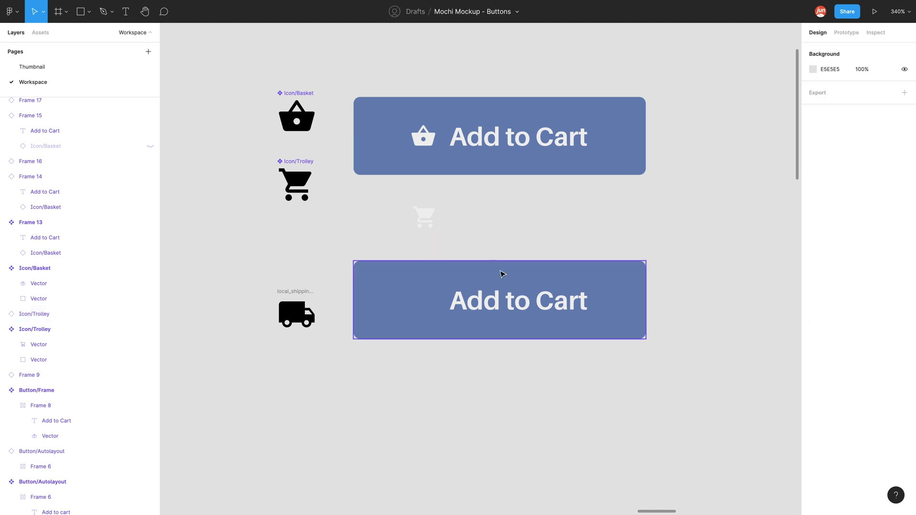
Step: Move the white trolley icon copy into the lower Add to Cart button
left_click(430, 135)
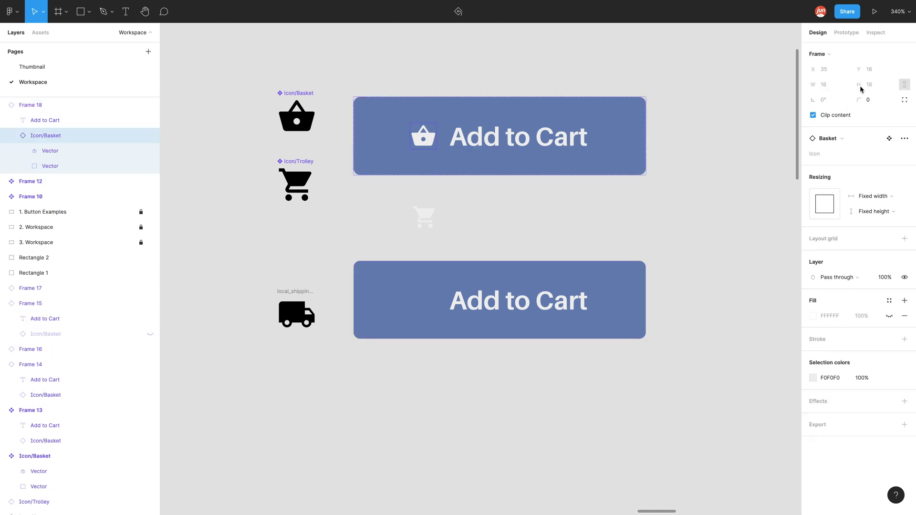
left_click(446, 230)
left_click_drag(431, 212, 437, 304)
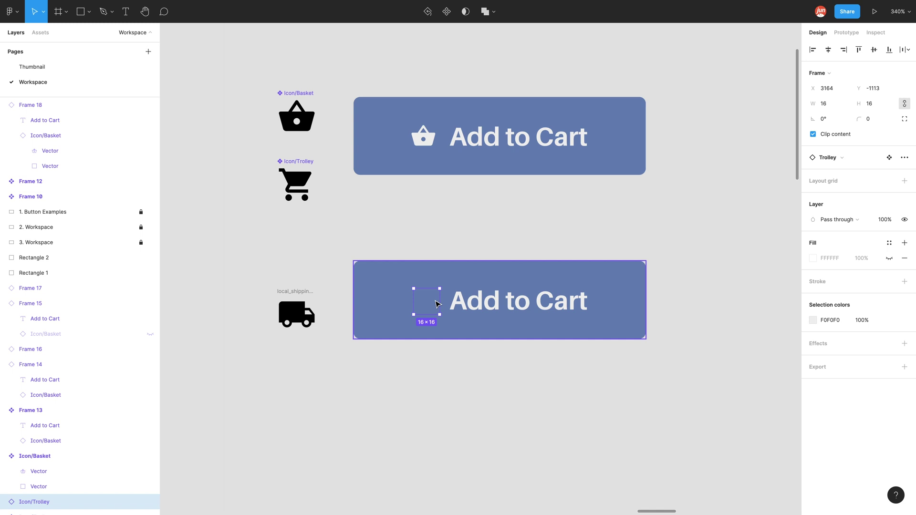
Step: Nudge the trolley icon slightly left and up inside the lower button
right_click(426, 300)
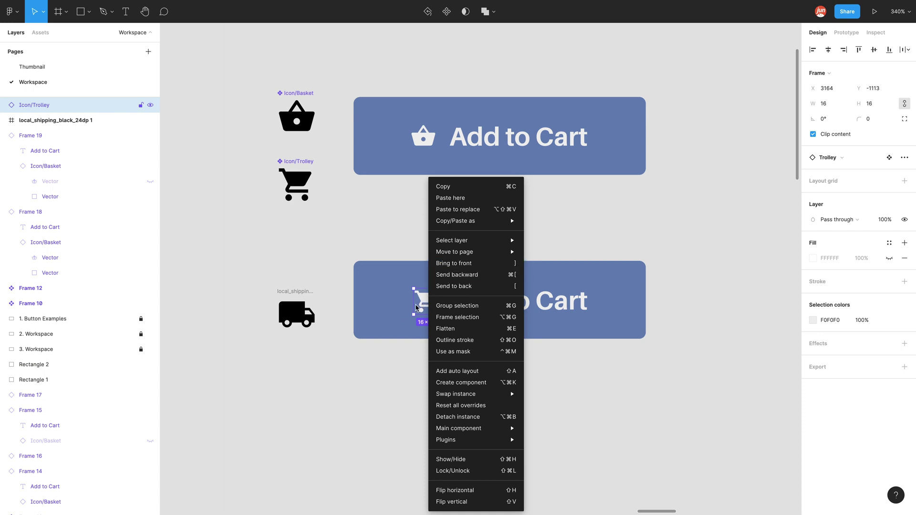
right_click(408, 258)
left_click(395, 252)
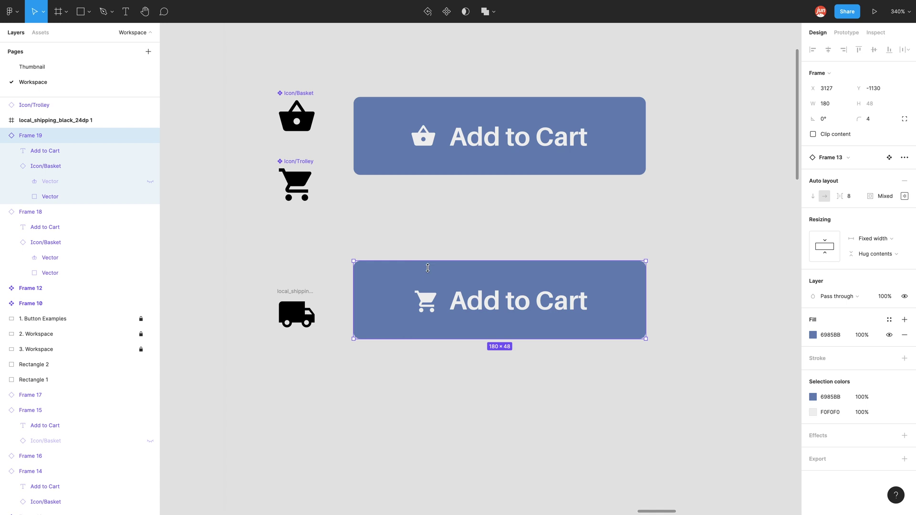
left_click(428, 302)
left_click_drag(428, 301, 422, 298)
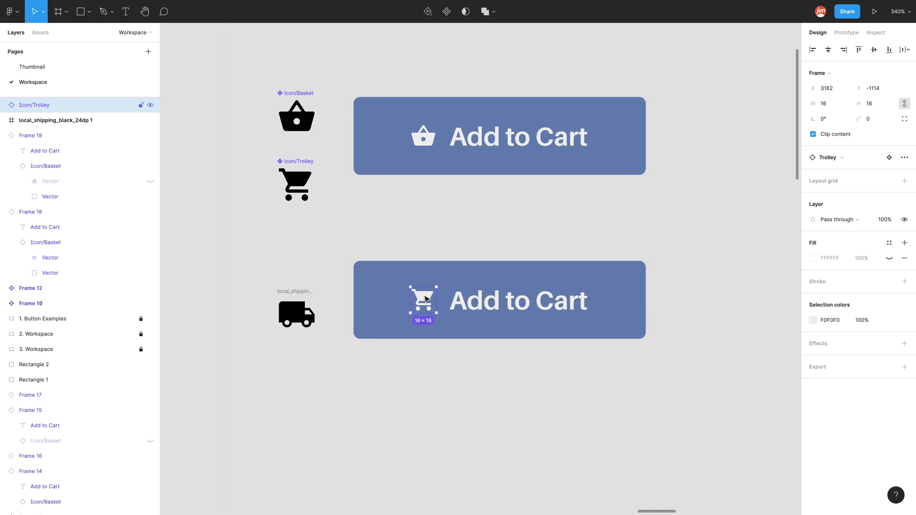
Step: Group the trolley icon with Frame 19 as a 180×48 Group 1 and move it under the top button
left_click(457, 282, "shift")
right_click(456, 281)
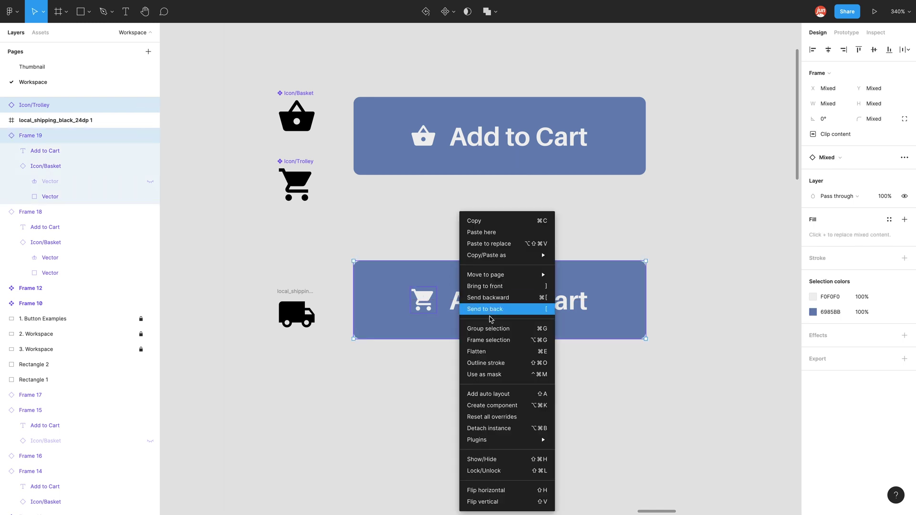
left_click(488, 329)
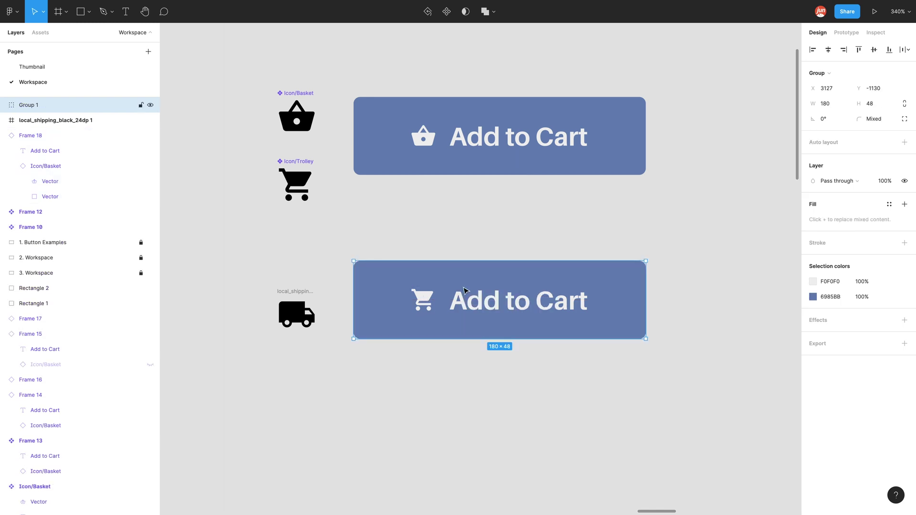
left_click_drag(464, 278, 480, 270)
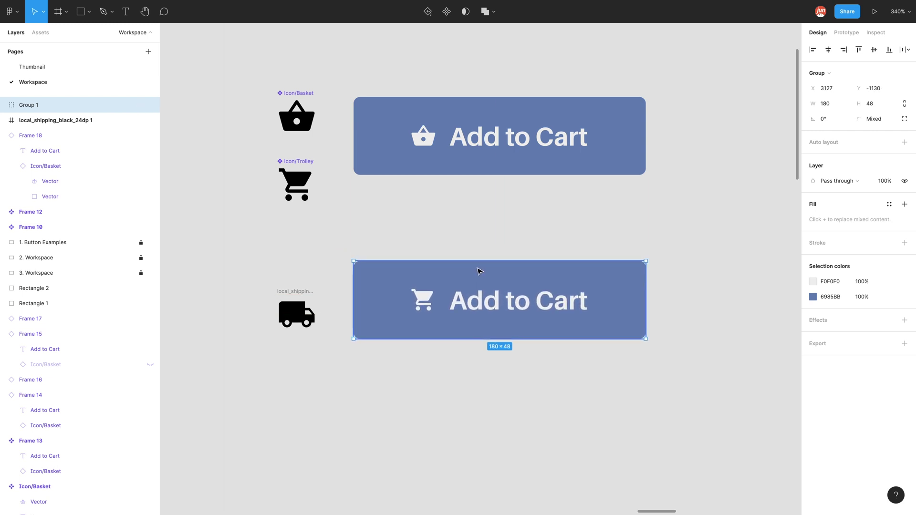
left_click(462, 245)
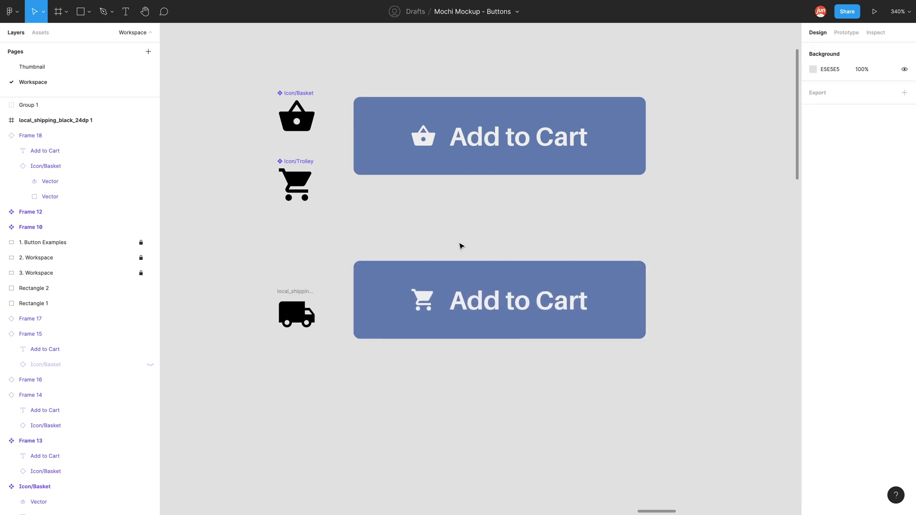
left_click(453, 288)
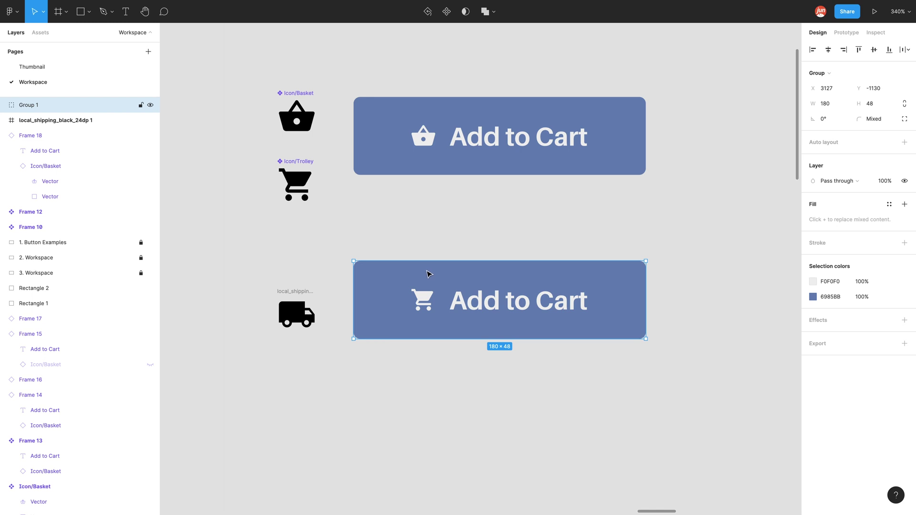
Step: Delete Group 1, then select the Icon/Basket and Icon/Trolley components together
key("Delete")
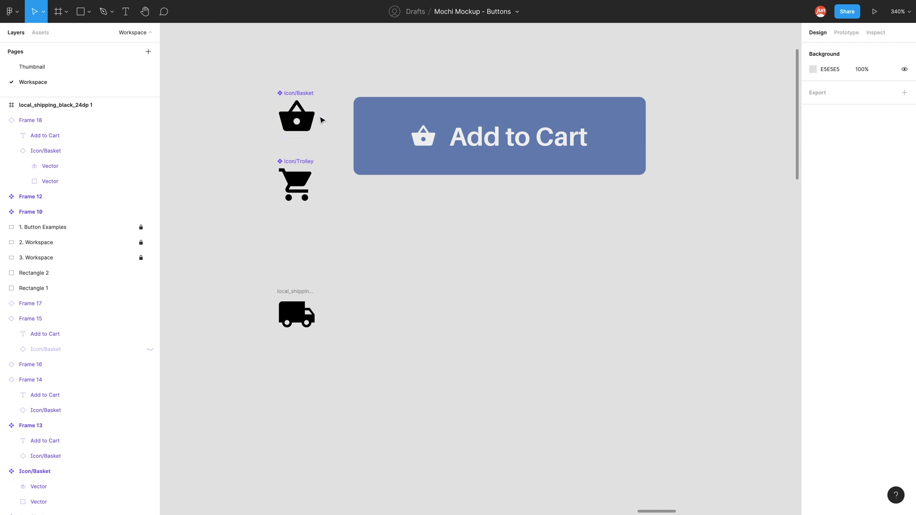
left_click(306, 113)
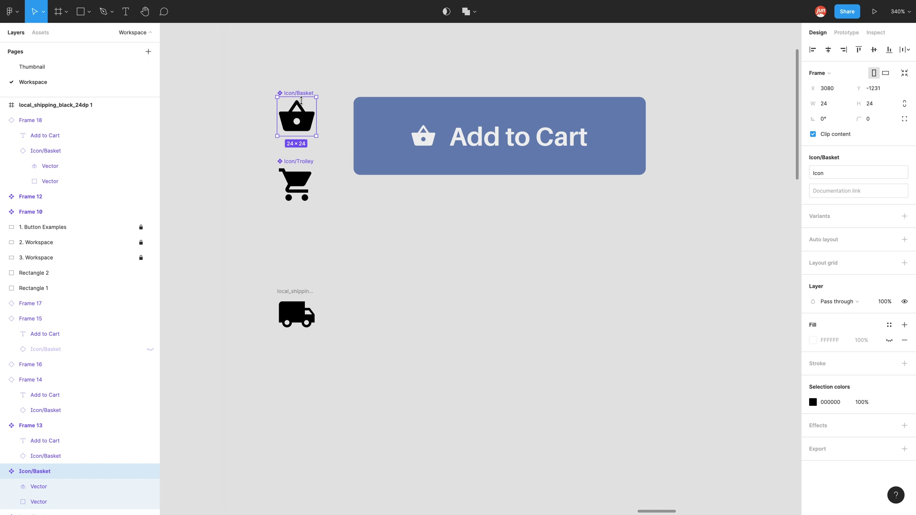
left_click(308, 187)
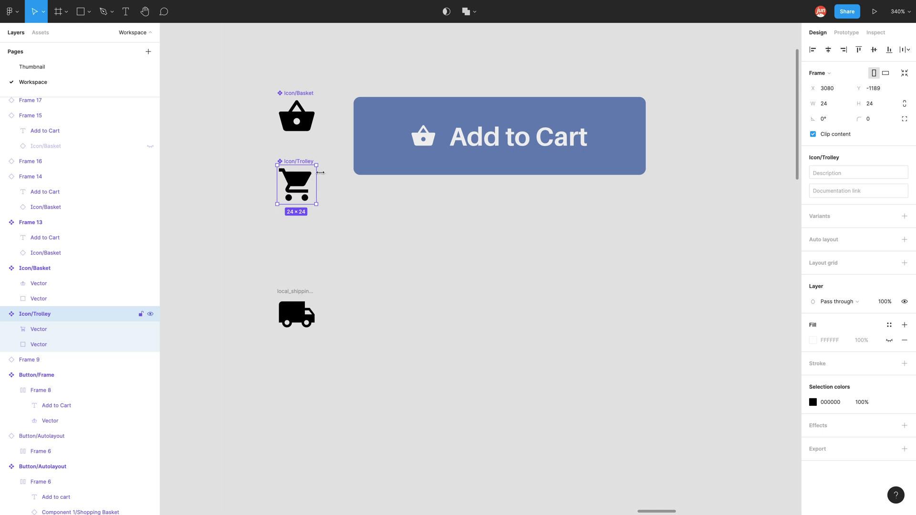
left_click(337, 180)
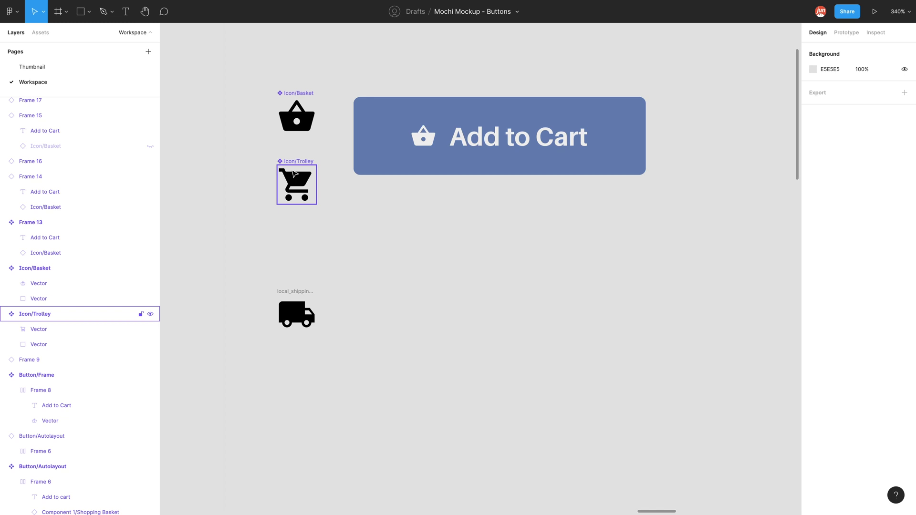
left_click_drag(340, 232, 254, 76)
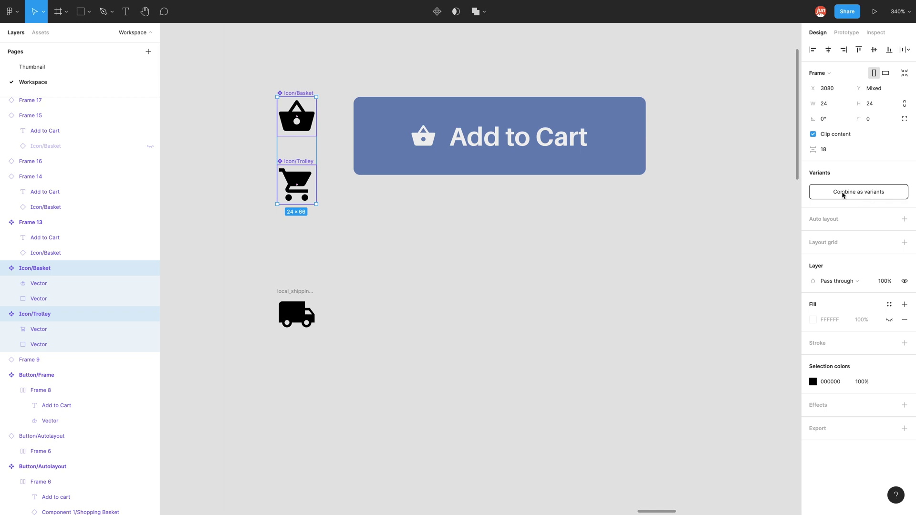
Step: Combine Basket and Trolley as variants of 'Icon', then select each variant and the button's icon
left_click(869, 193)
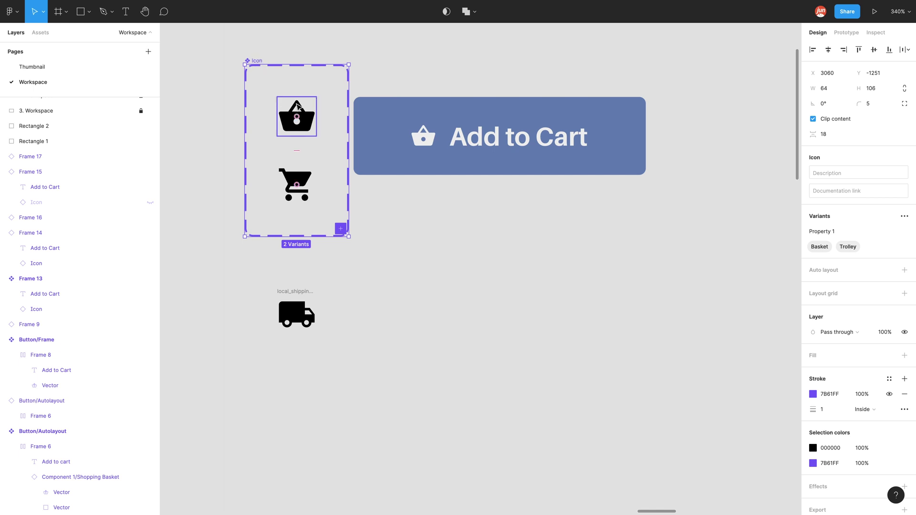
left_click(299, 108)
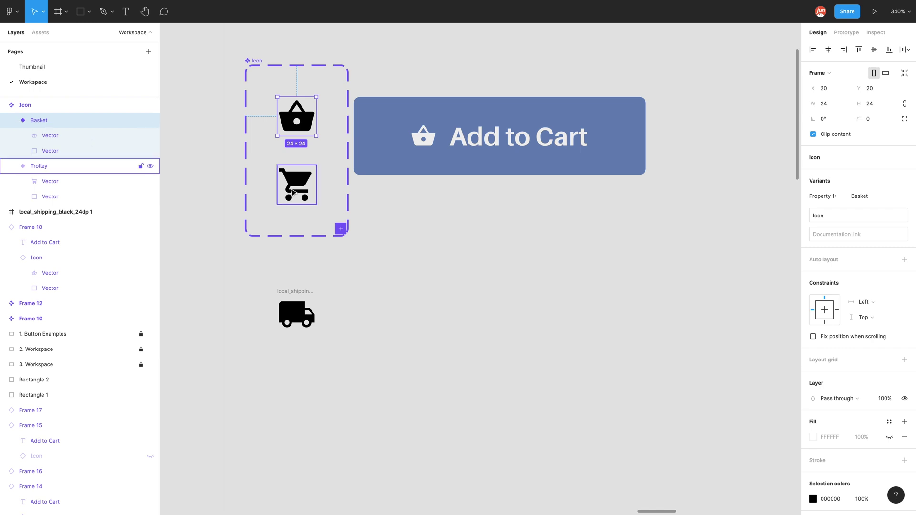
left_click(57, 167)
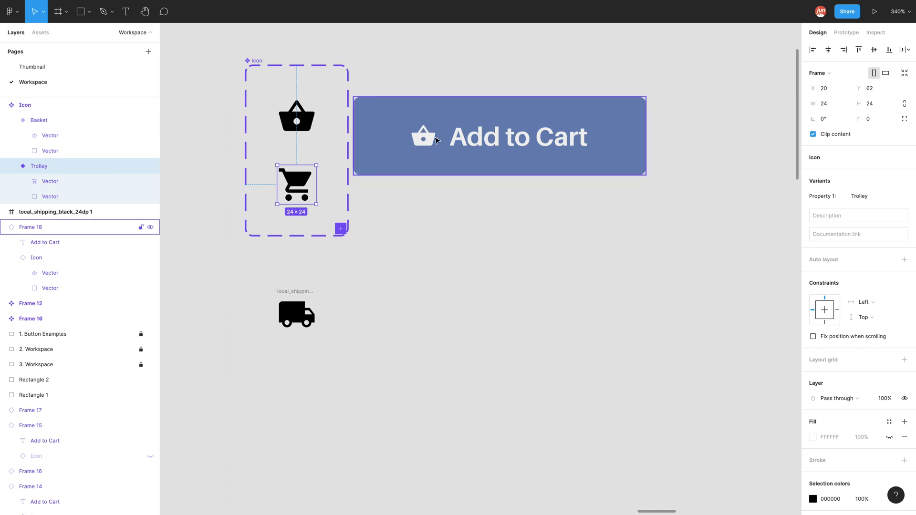
left_click(435, 140)
double_click(435, 140)
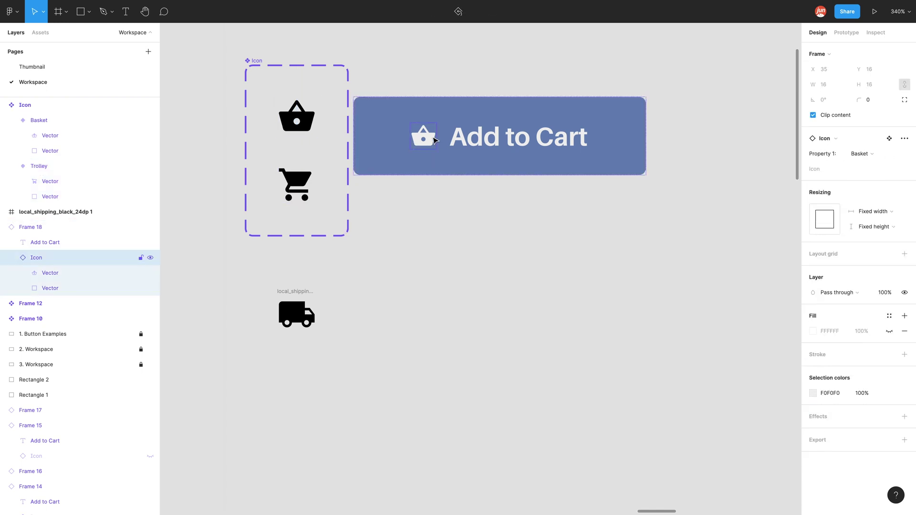
right_click(434, 140)
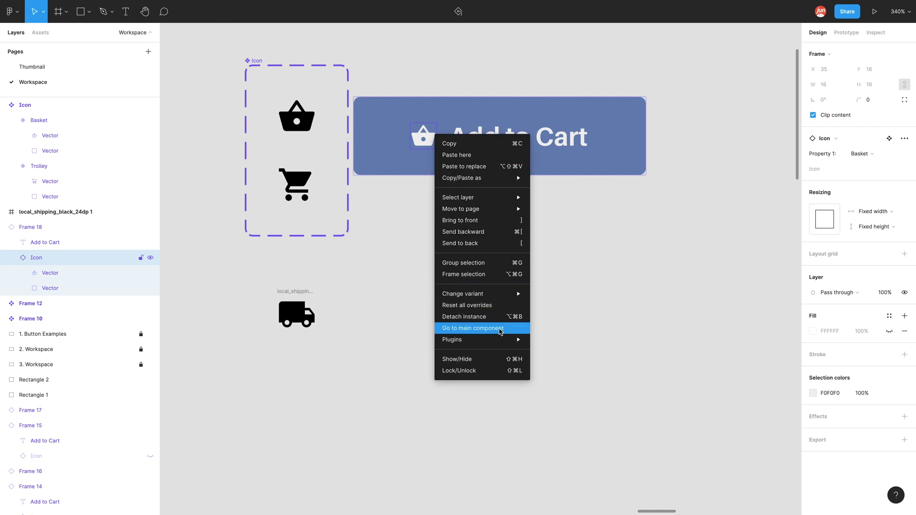
left_click(499, 331)
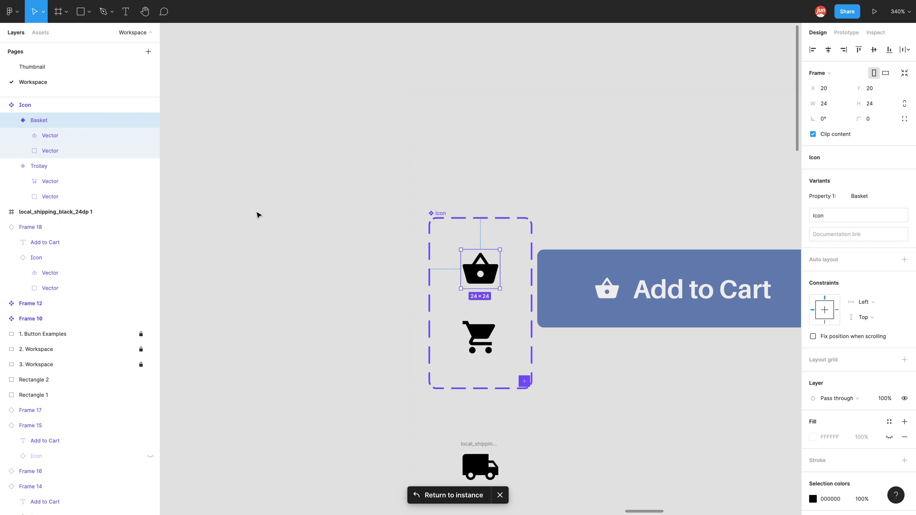
scroll(260, 214, "down", 2)
scroll(577, 321, "up", 3)
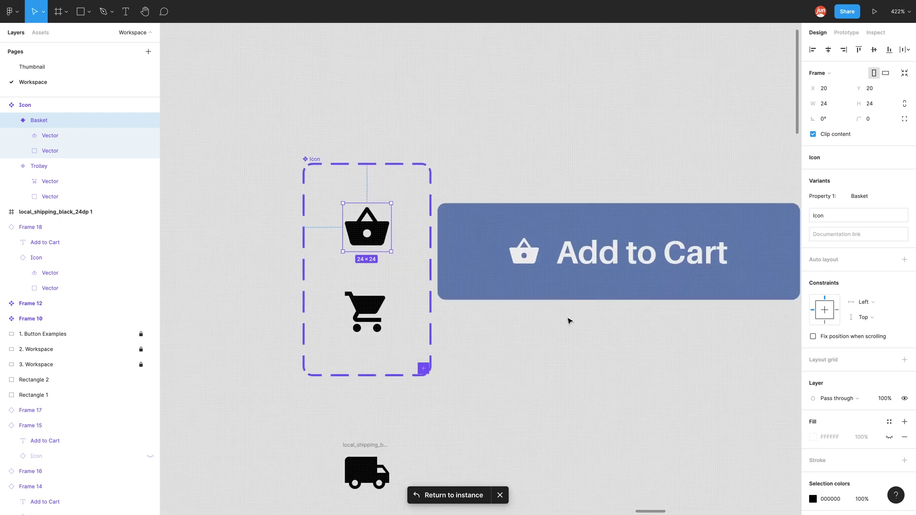
scroll(348, 267, "down", 1)
scroll(262, 246, "down", 2)
scroll(579, 352, "up", 2)
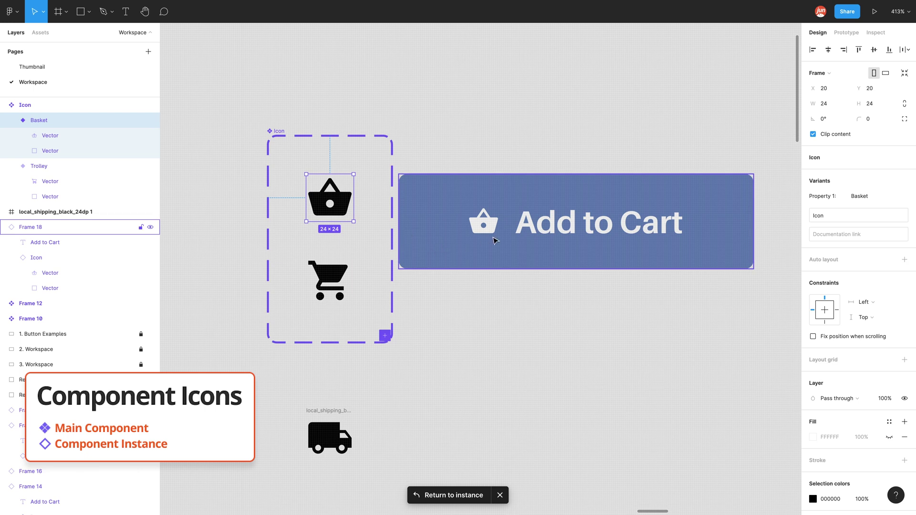
left_click(495, 235)
double_click(495, 235)
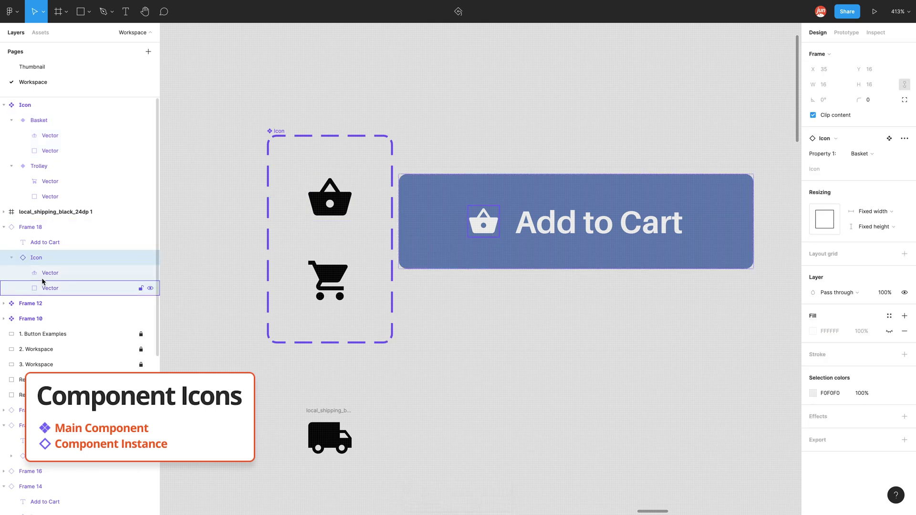
Step: Set the top Add to Cart button's icon Property 1 to Trolley
left_click(519, 380)
scroll(179, 199, "down", 2)
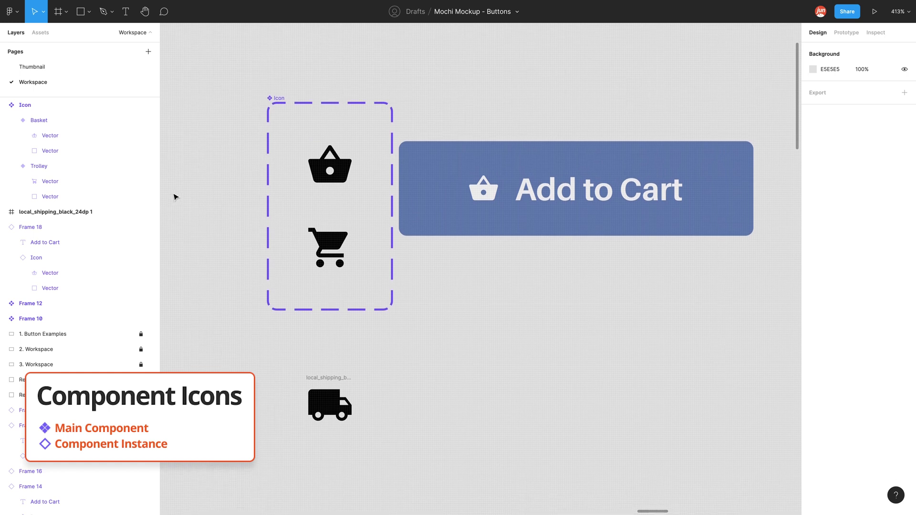
scroll(176, 196, "down", 3)
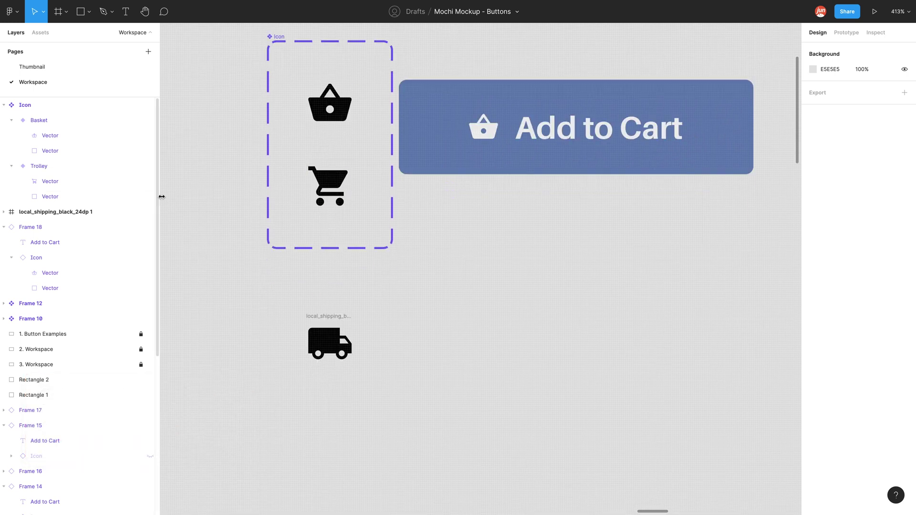
scroll(170, 221, "down", 2)
scroll(414, 196, "up", 2)
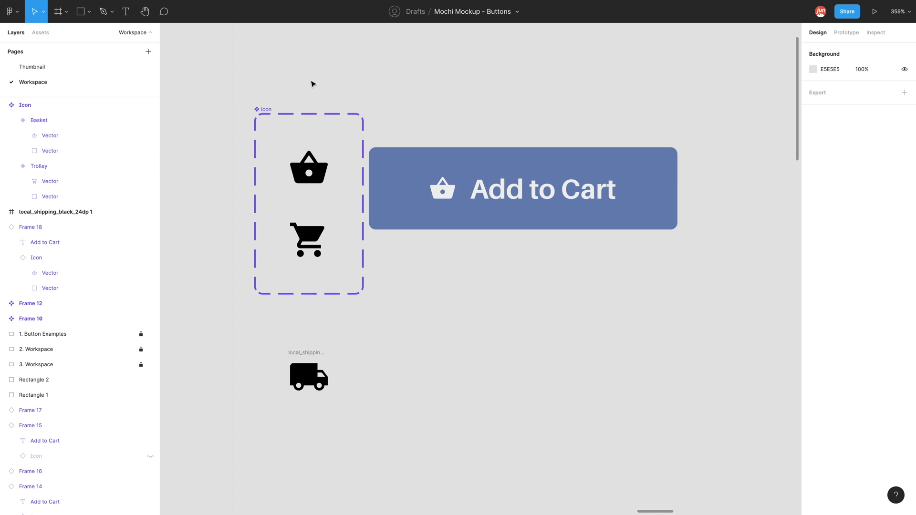
double_click(448, 190)
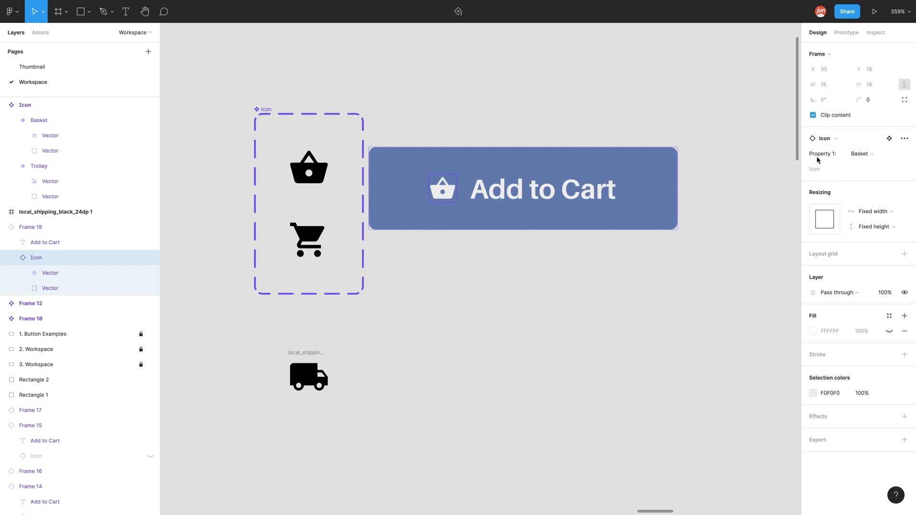
left_click(897, 159)
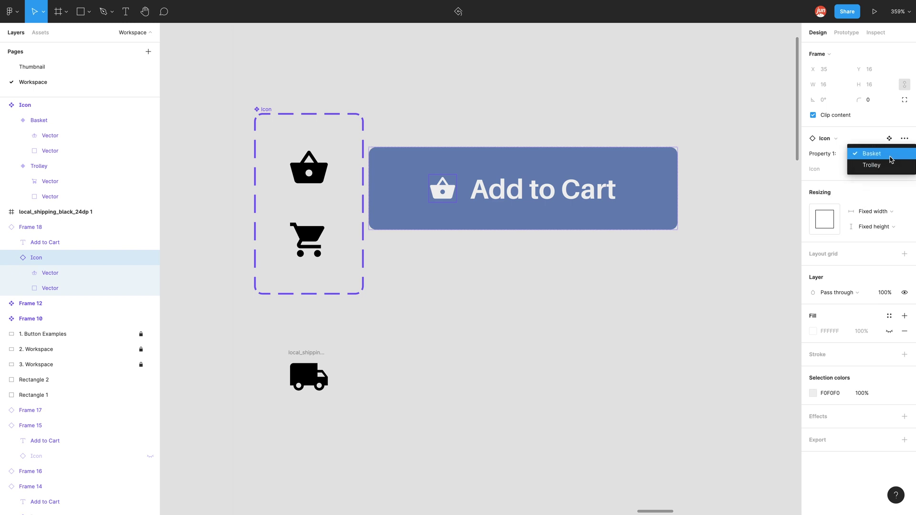
left_click(894, 167)
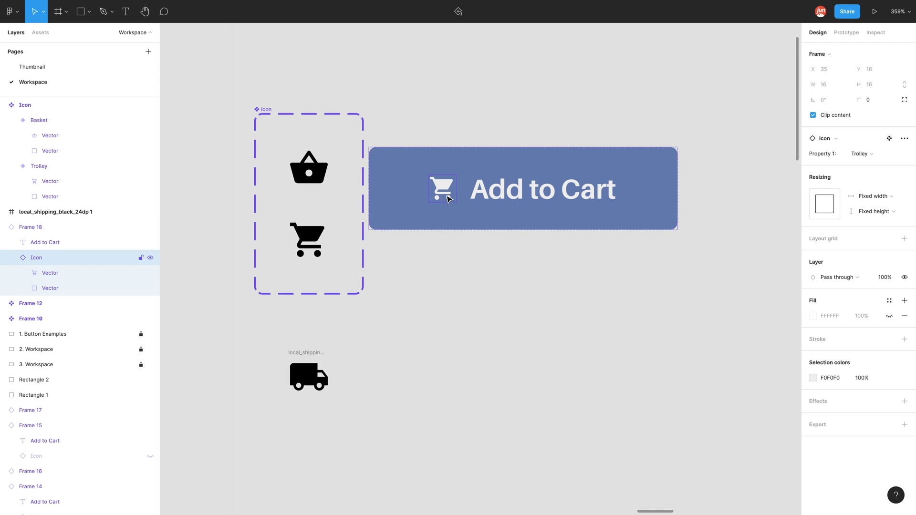
Step: Duplicate the button just below it and set the copy's icon to Basket
left_click(446, 133)
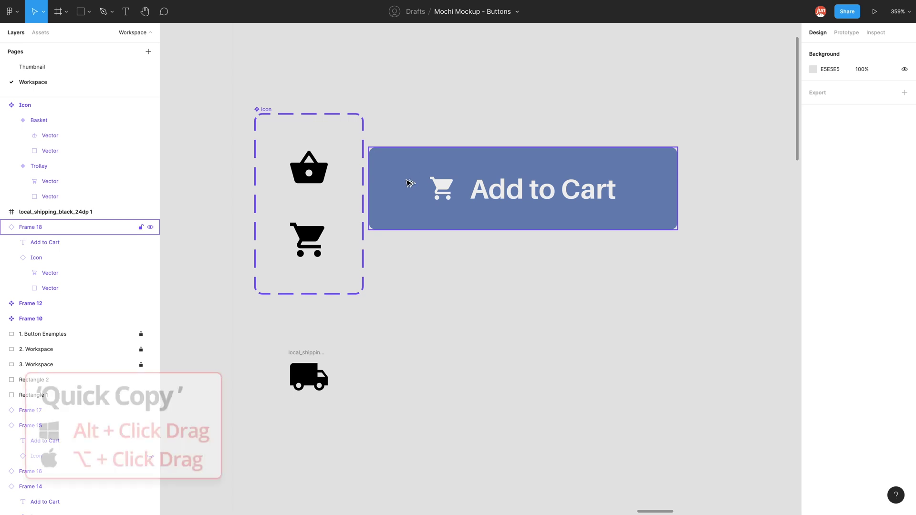
left_click_drag(409, 182, 409, 280)
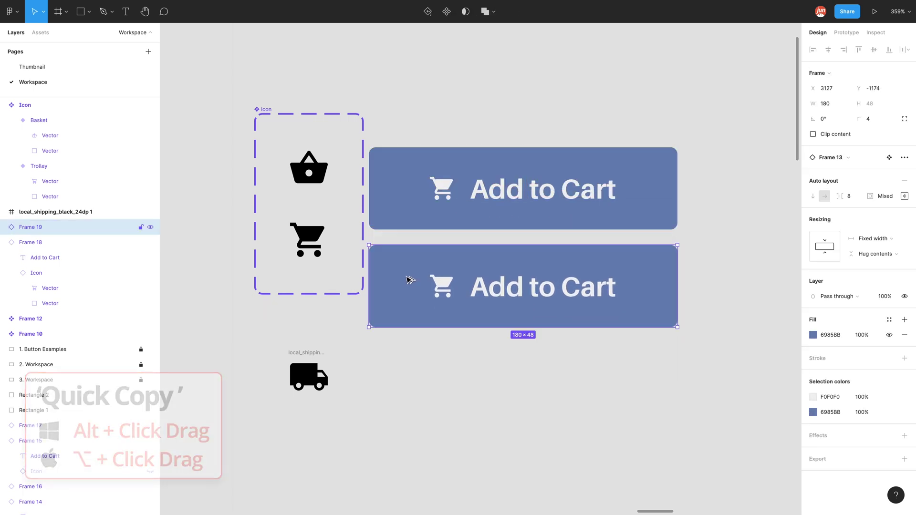
double_click(450, 290)
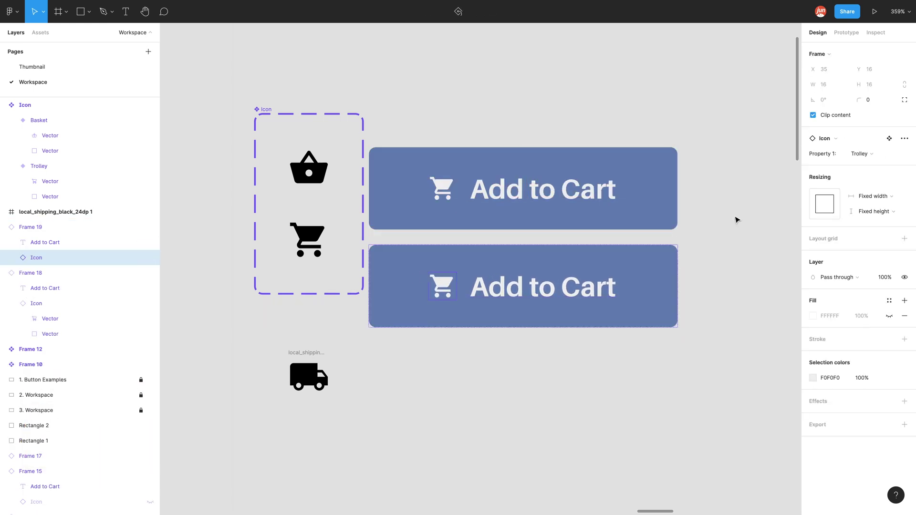
left_click(890, 153)
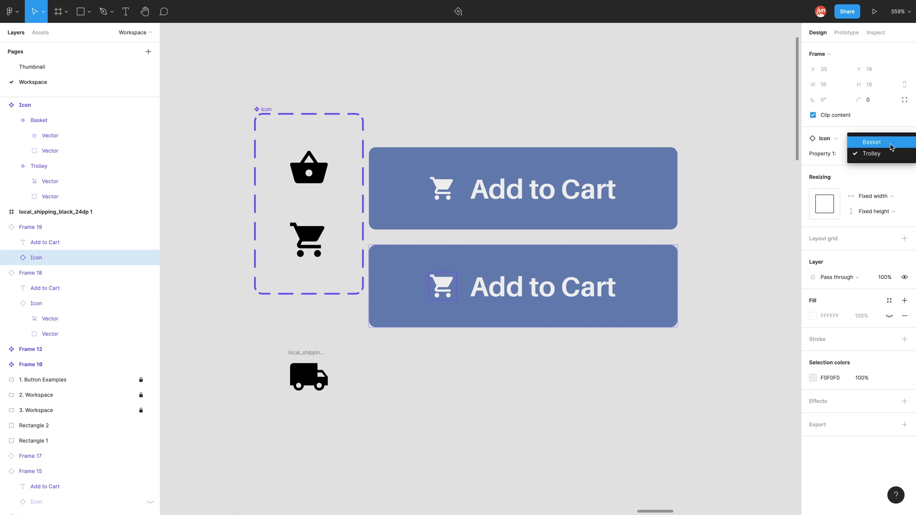
left_click(889, 142)
left_click(632, 123)
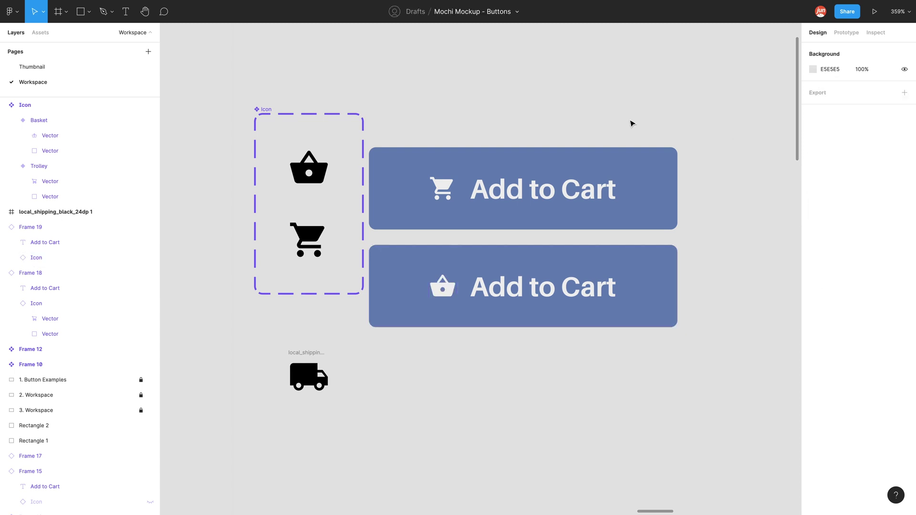
Step: Move the Icon set up-left, stretch it to 150 tall, and place the truck icon beneath it
left_click_drag(267, 109, 234, 67)
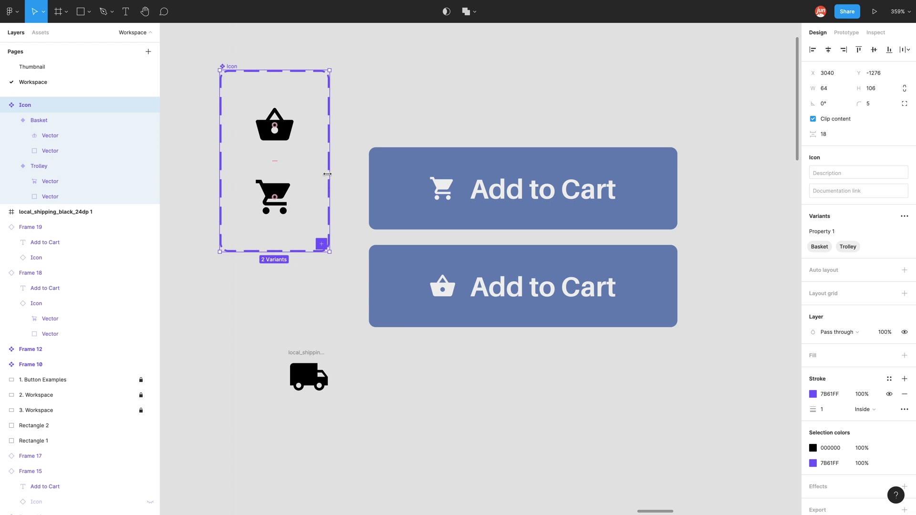
left_click_drag(275, 252, 280, 328)
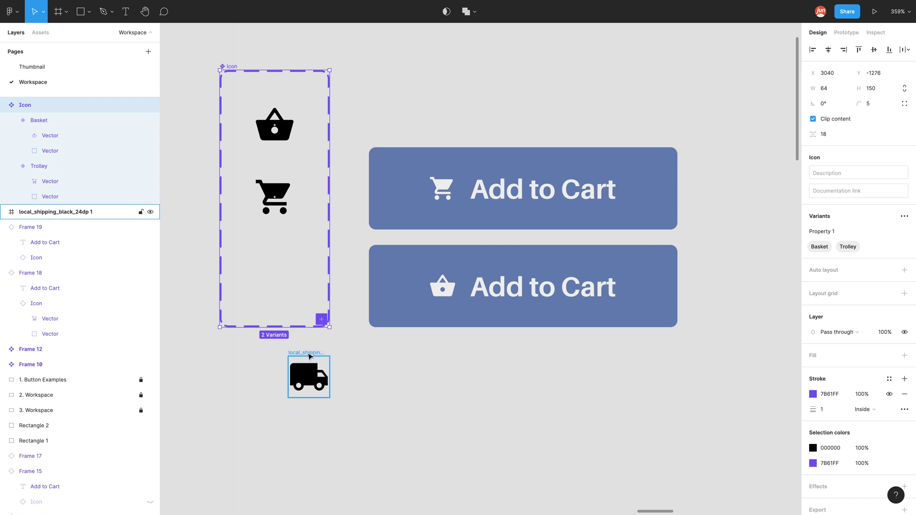
left_click_drag(309, 356, 275, 361)
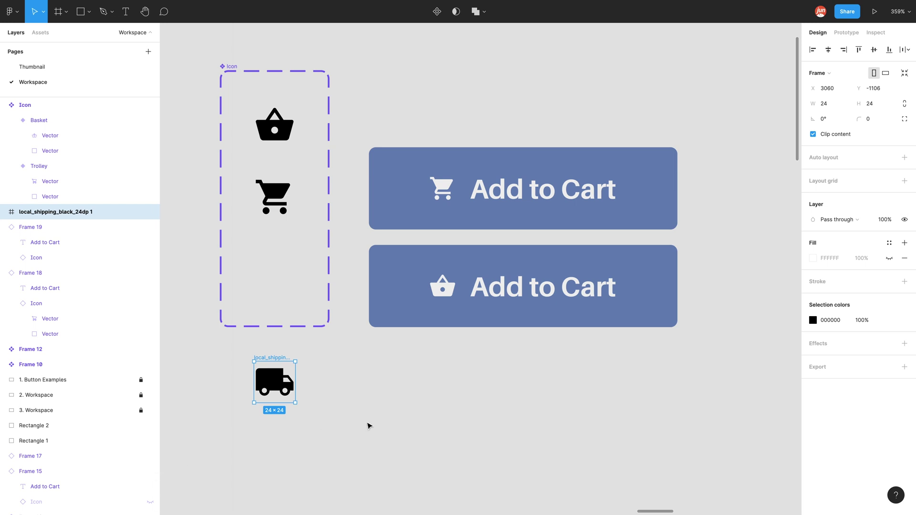
Step: Rename the truck icon frame from 'Shipping' to 'Shipping Truck'
double_click(279, 358)
type("Shipping")
left_click(301, 349)
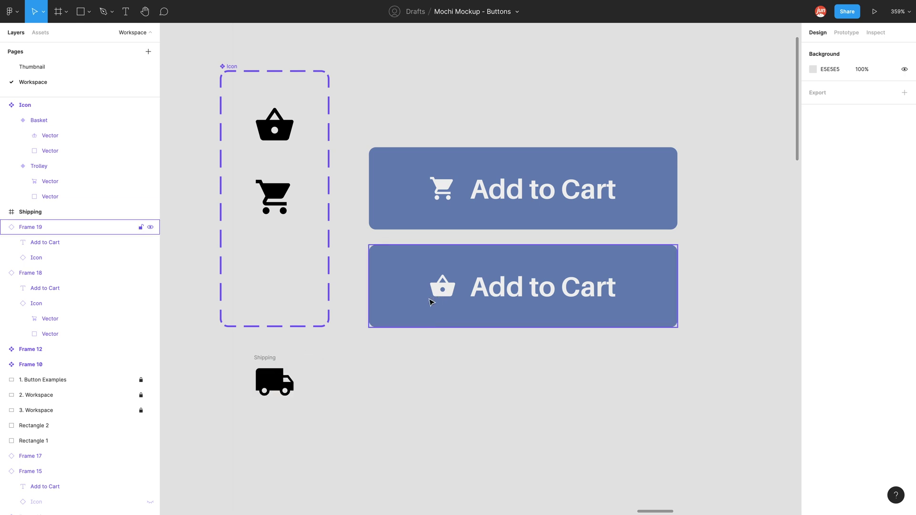
left_click(275, 358)
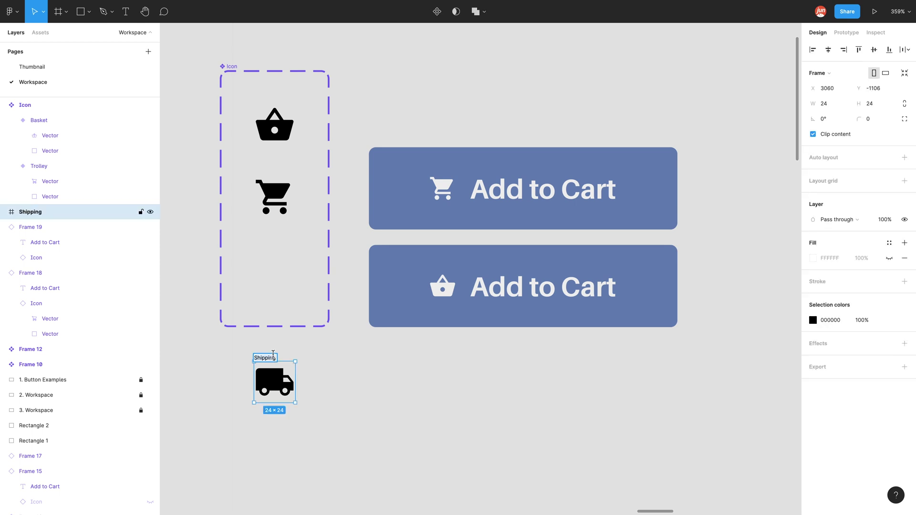
key("BackSpace")
type("Shipping Truck")
left_click(304, 365)
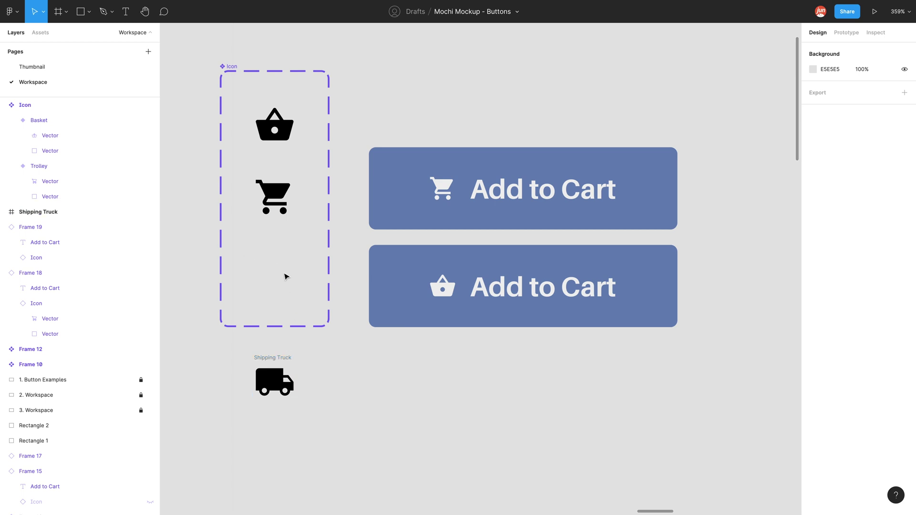
Step: Convert the Shipping Truck frame into a component
left_click(291, 367)
right_click(284, 358)
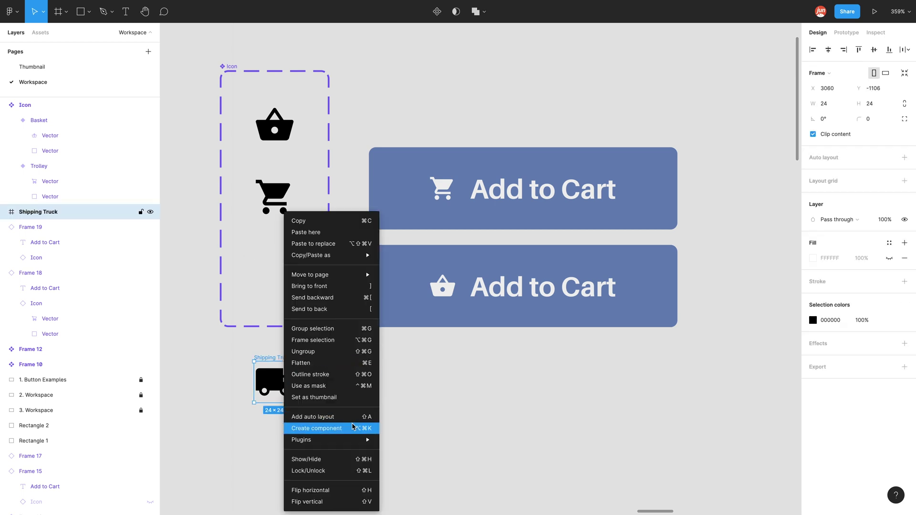
left_click(316, 427)
left_click(343, 419)
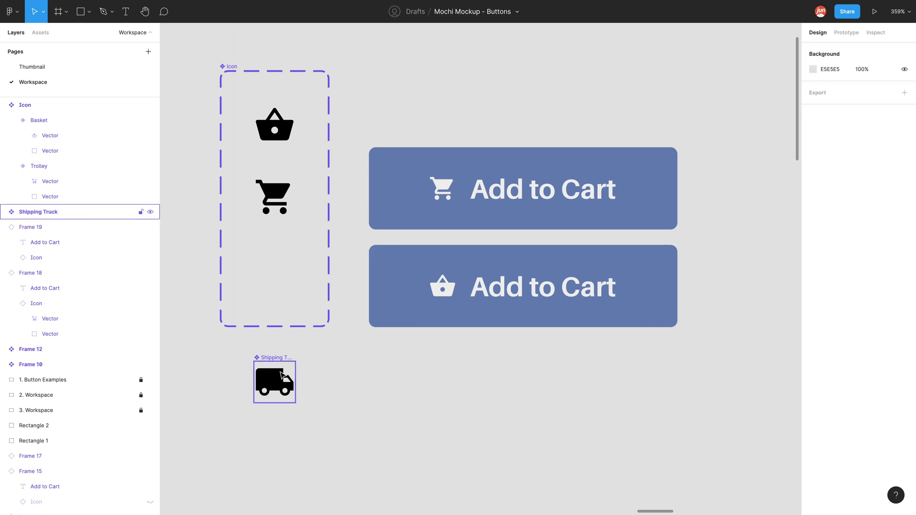
Step: Drag Shipping Truck into the Icon set as a third variant beside Basket and Trolley
left_click_drag(280, 361, 281, 249)
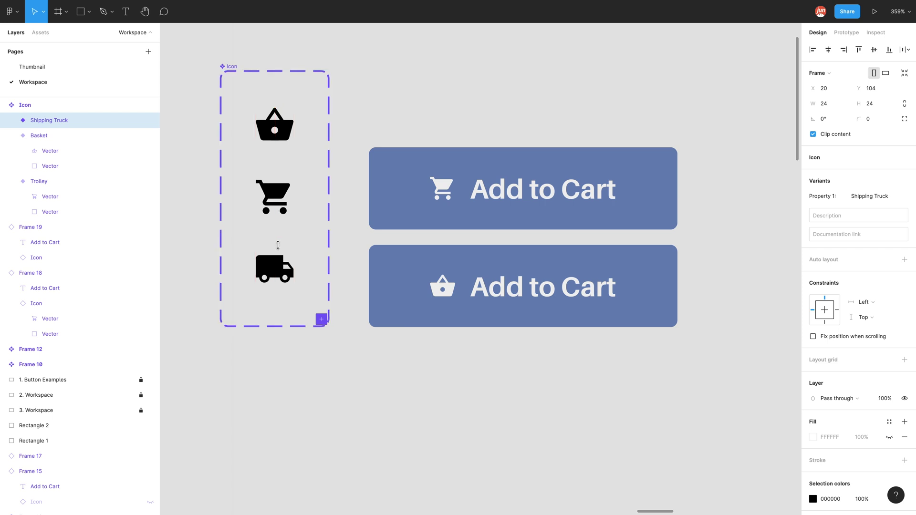
left_click(255, 358)
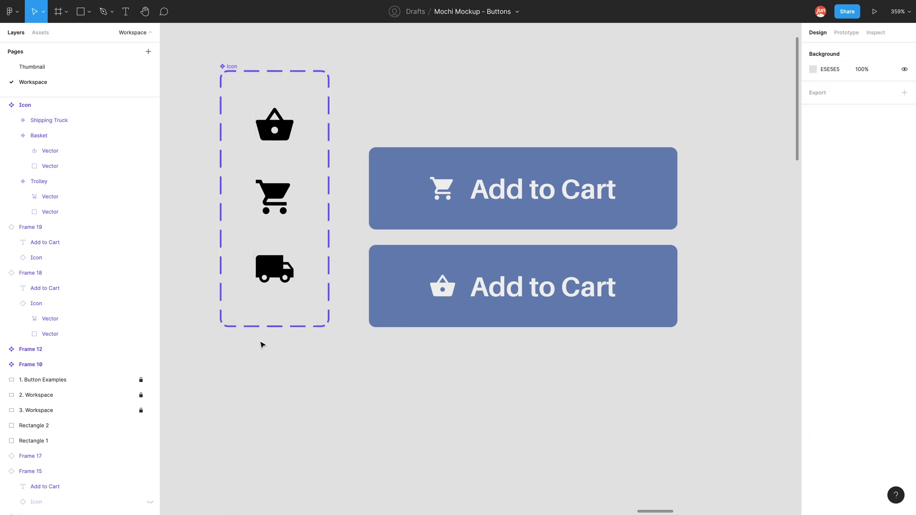
left_click(235, 68)
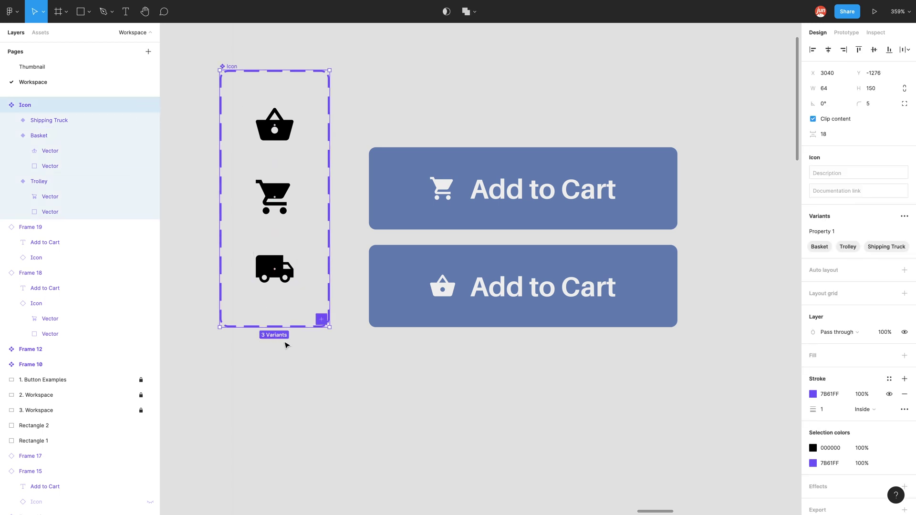
Step: Duplicate the second Add to Cart button below as Frame 20 and set its icon's Property 1 to Shipping Truck
left_click(408, 363)
left_click_drag(400, 282, 405, 378)
left_click(360, 388)
double_click(453, 389)
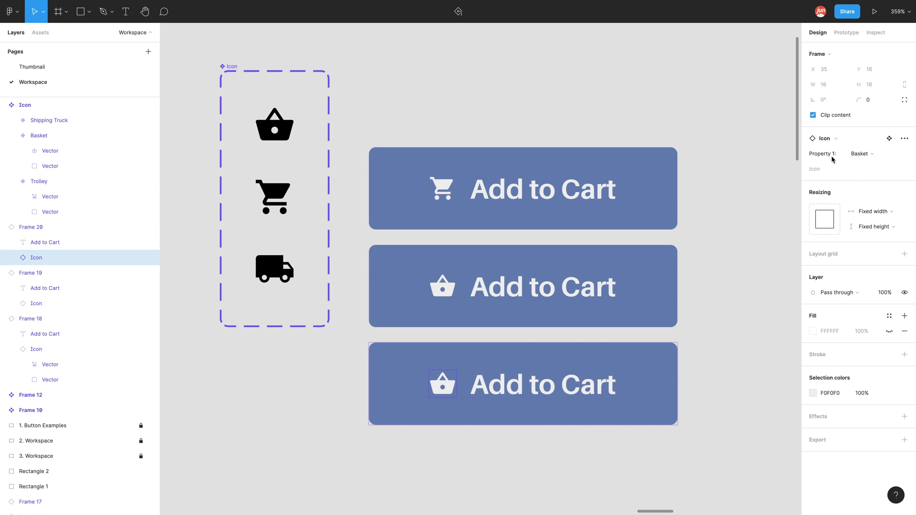
left_click(907, 155)
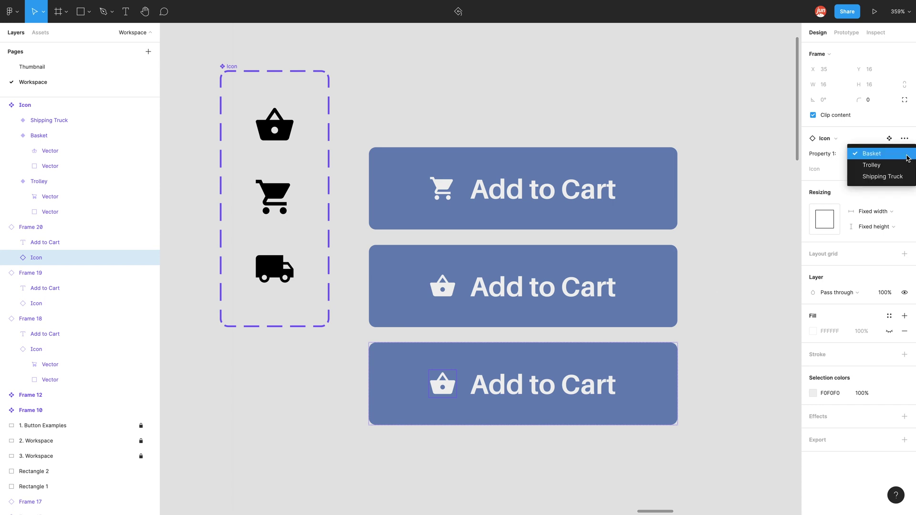
left_click(895, 180)
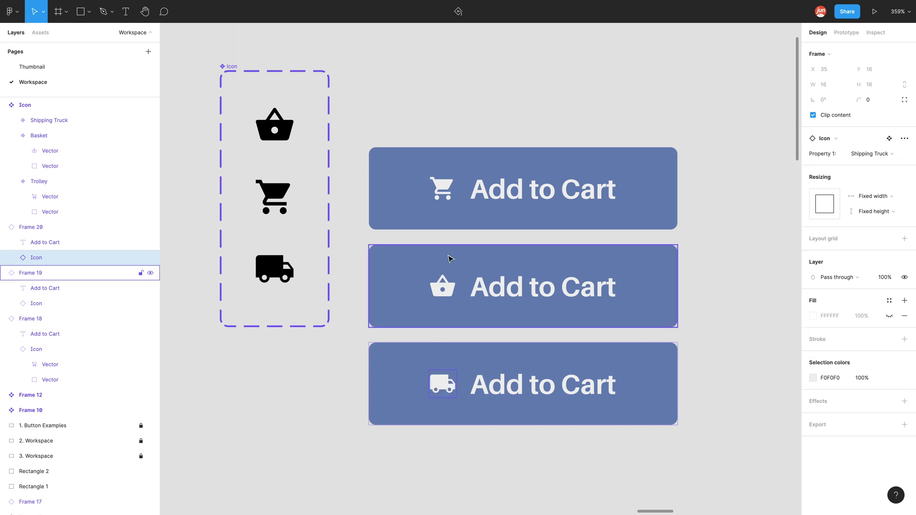